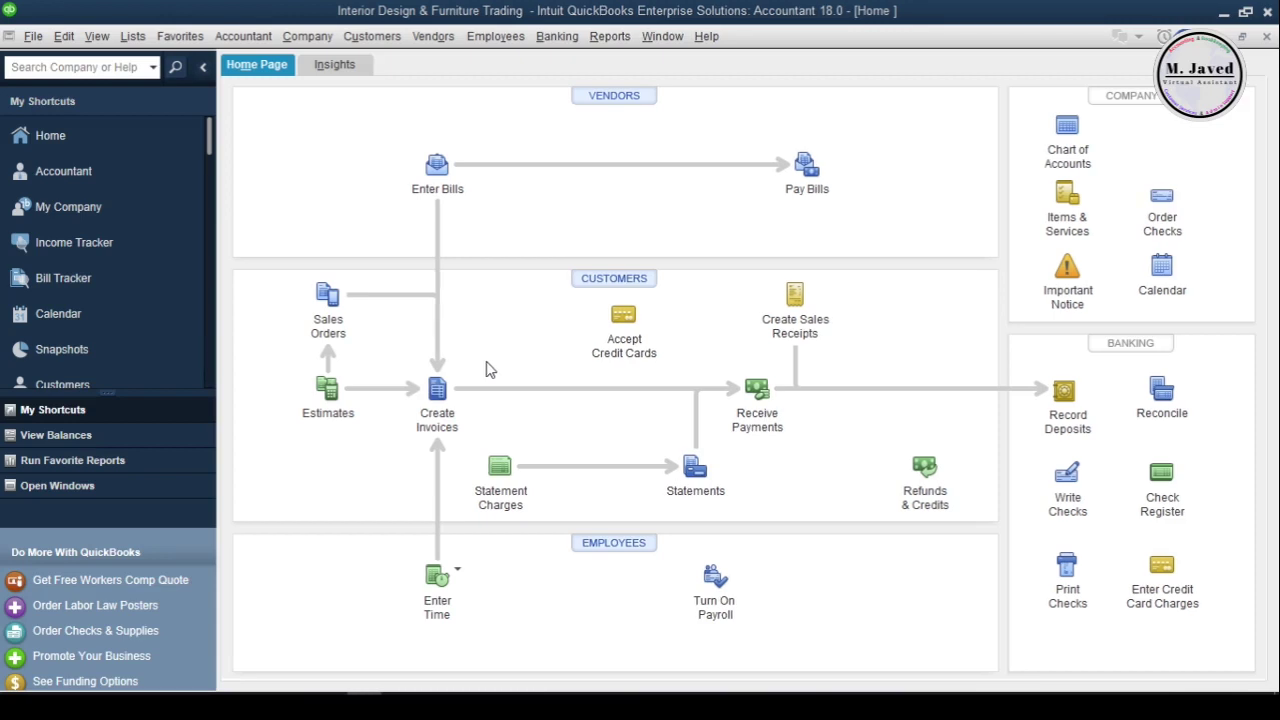
Step: Activate inventory and purchase orders in the company preferences for Items & Inventory, and reopen the Home page maximized
{"action": "left_click", "coordinate": [64, 36]}
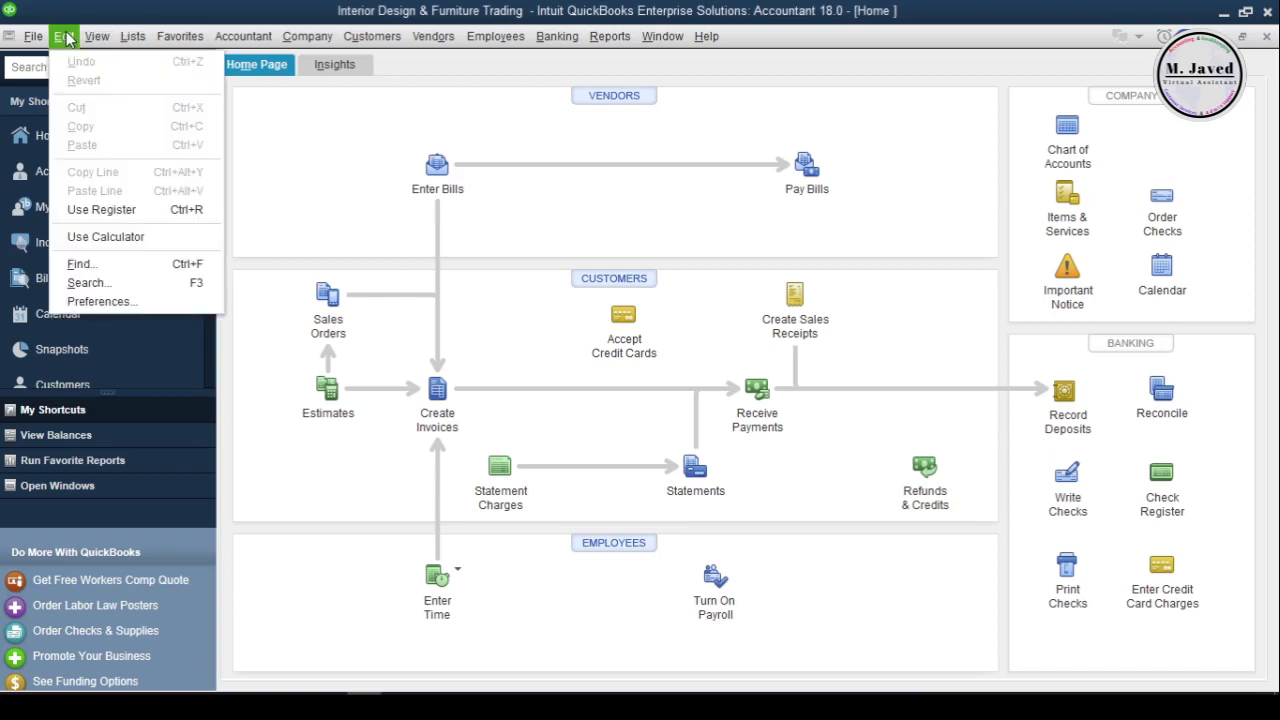
{"action": "left_click", "coordinate": [137, 297]}
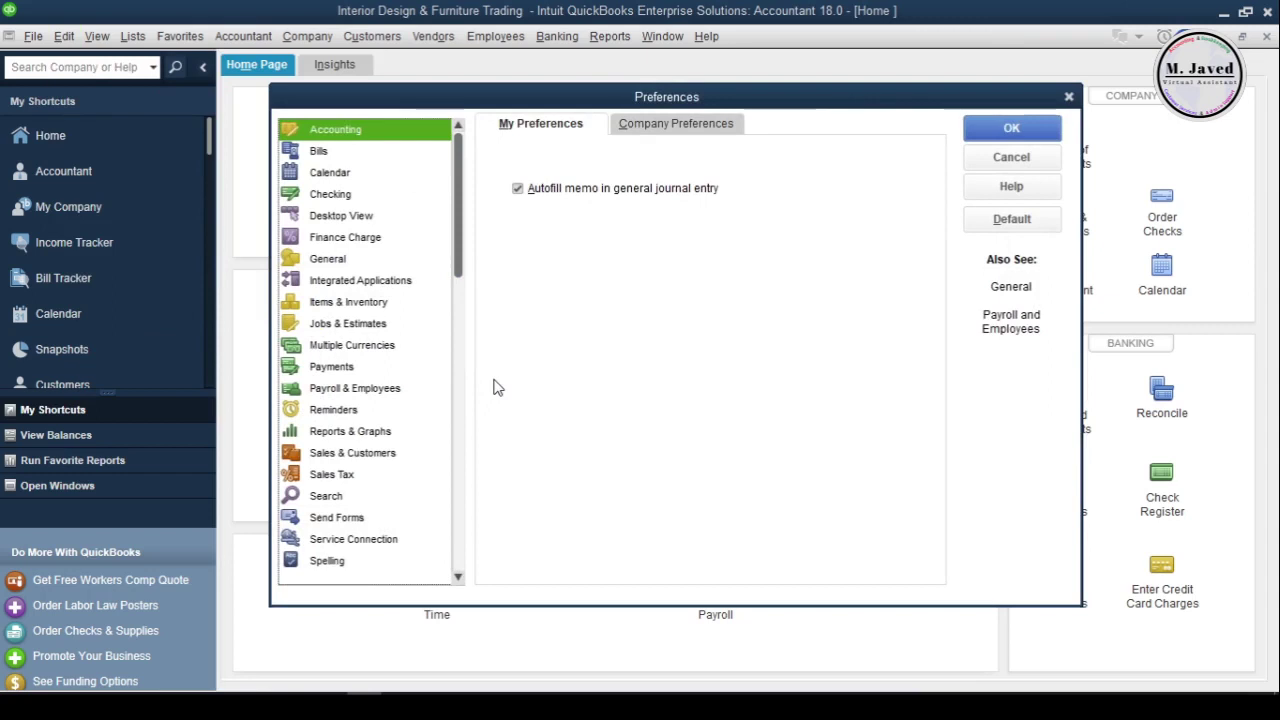
{"action": "left_click", "coordinate": [390, 304]}
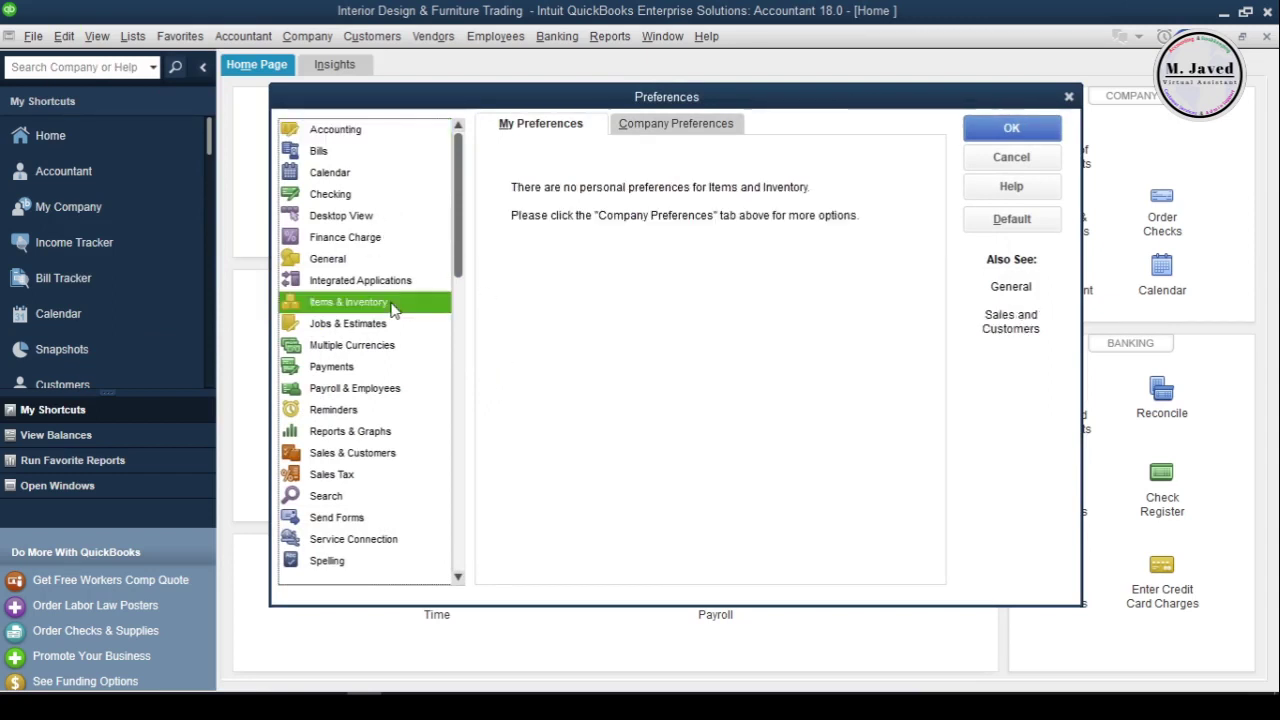
{"action": "left_click", "coordinate": [645, 137]}
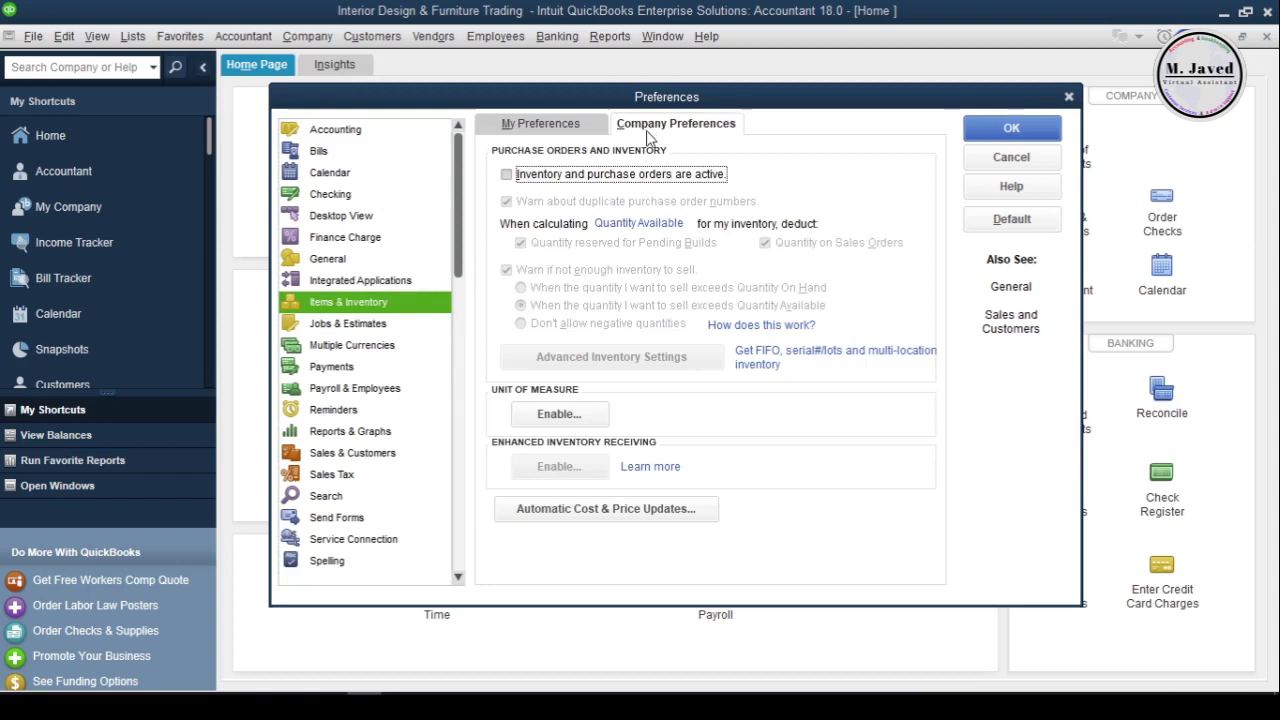
{"action": "left_click", "coordinate": [506, 175]}
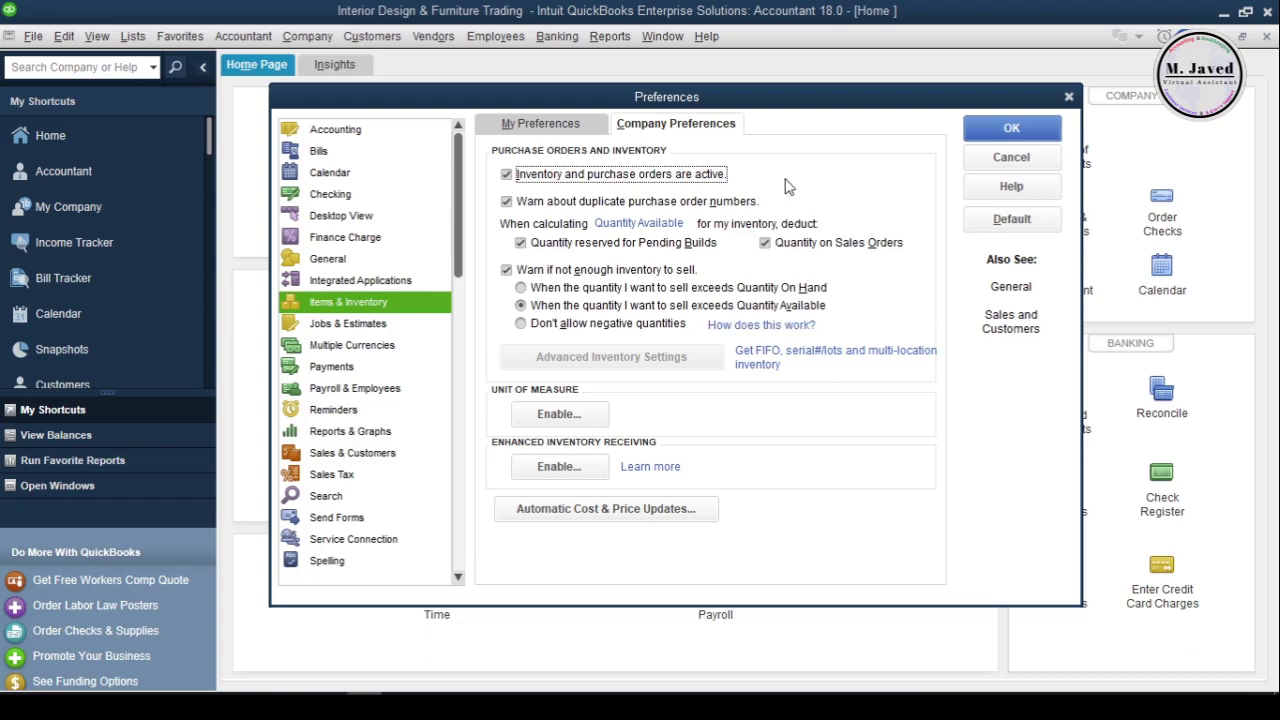
{"action": "left_click", "coordinate": [990, 137]}
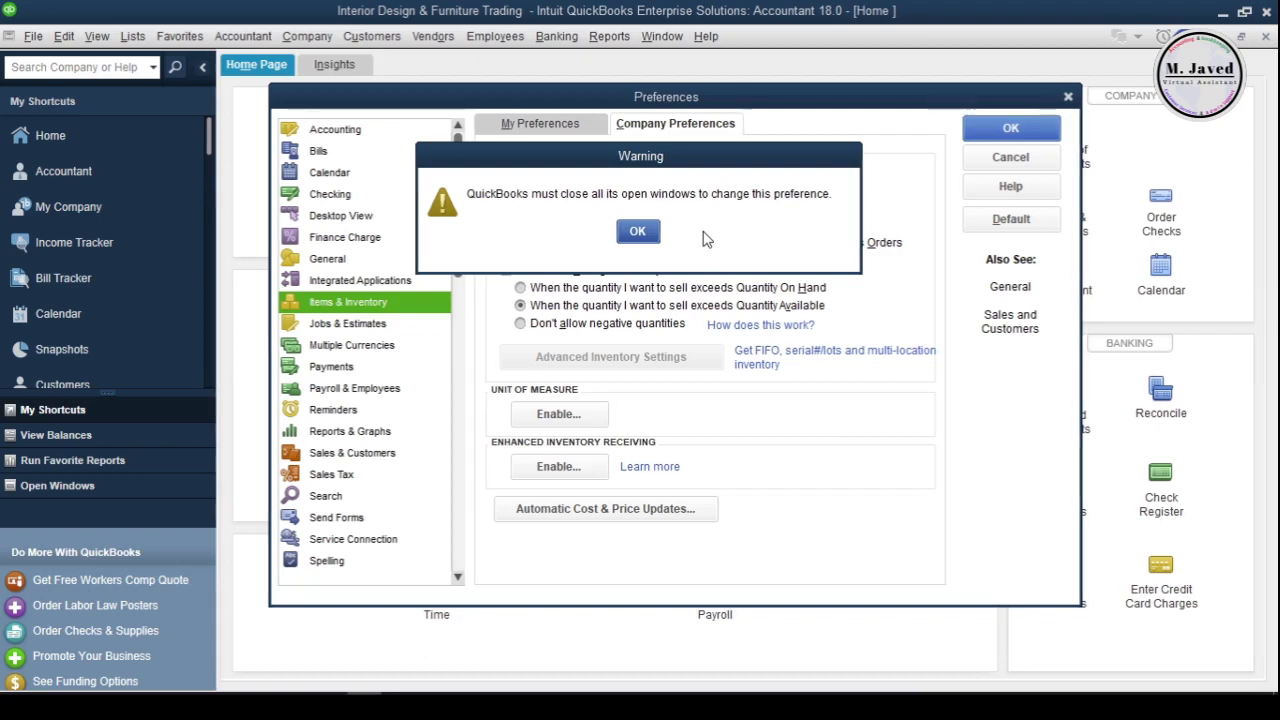
{"action": "left_click", "coordinate": [636, 232]}
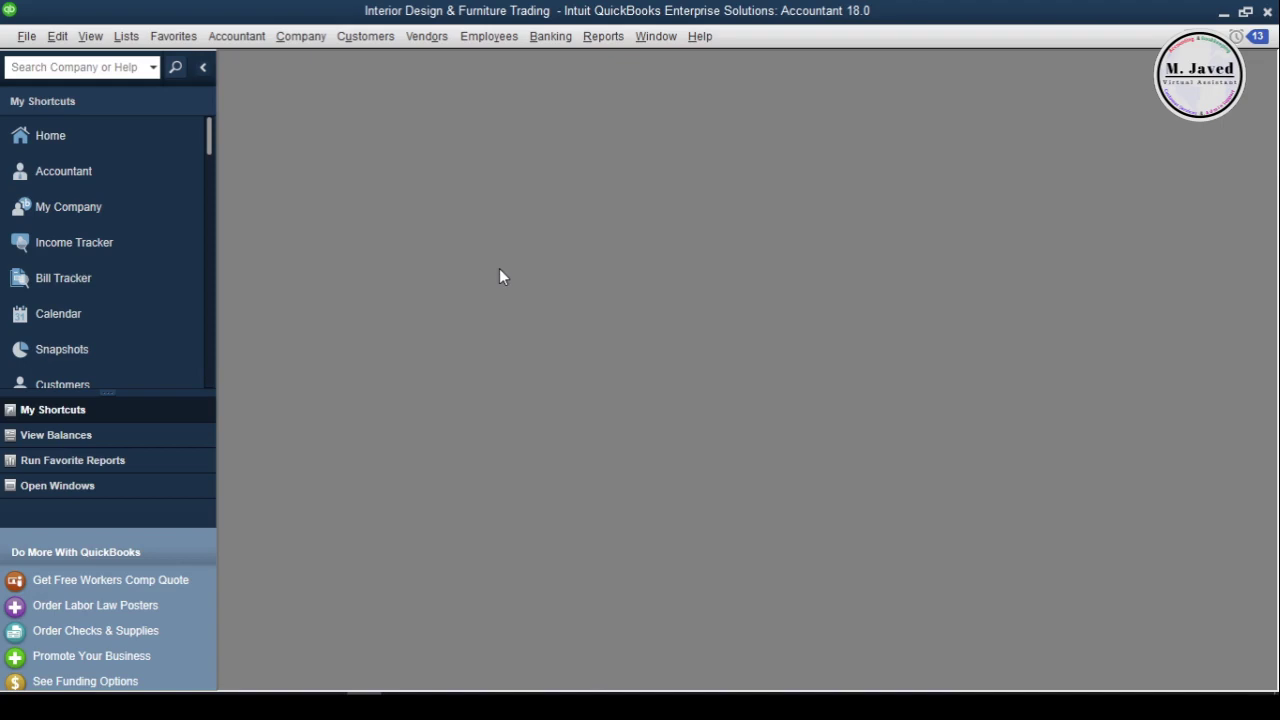
{"action": "left_click", "coordinate": [145, 140]}
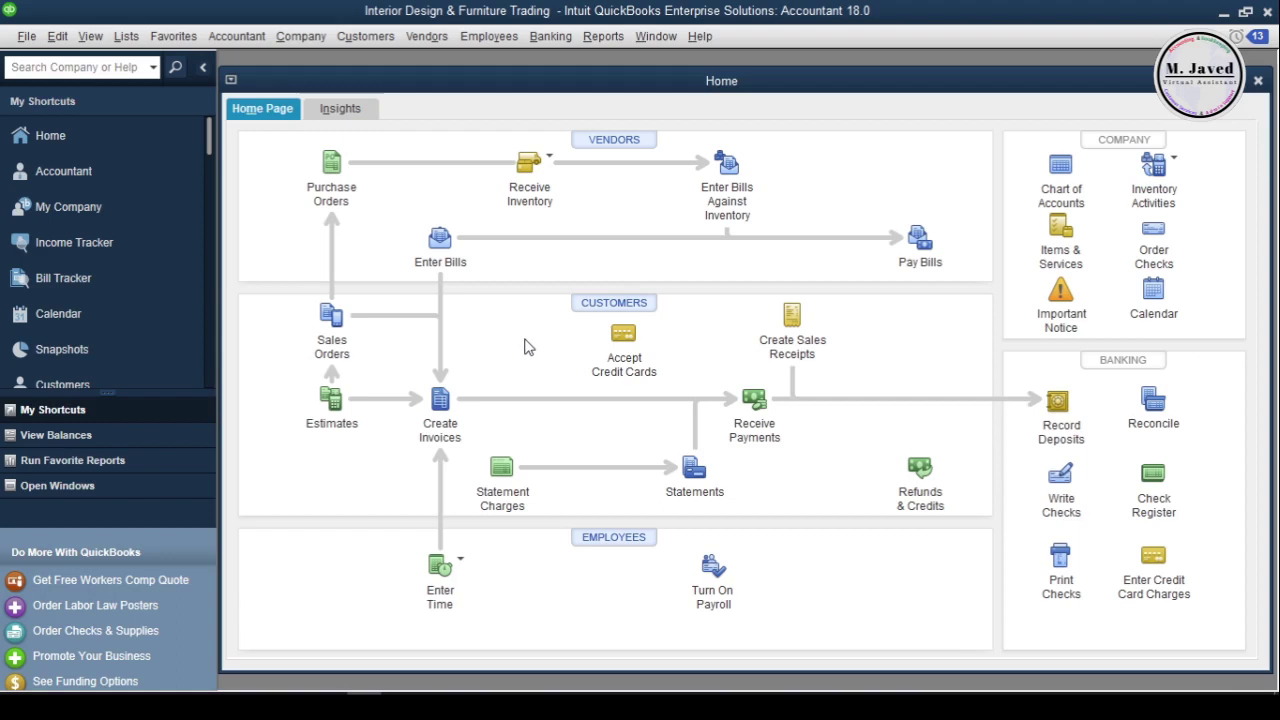
{"action": "double_click", "coordinate": [860, 80]}
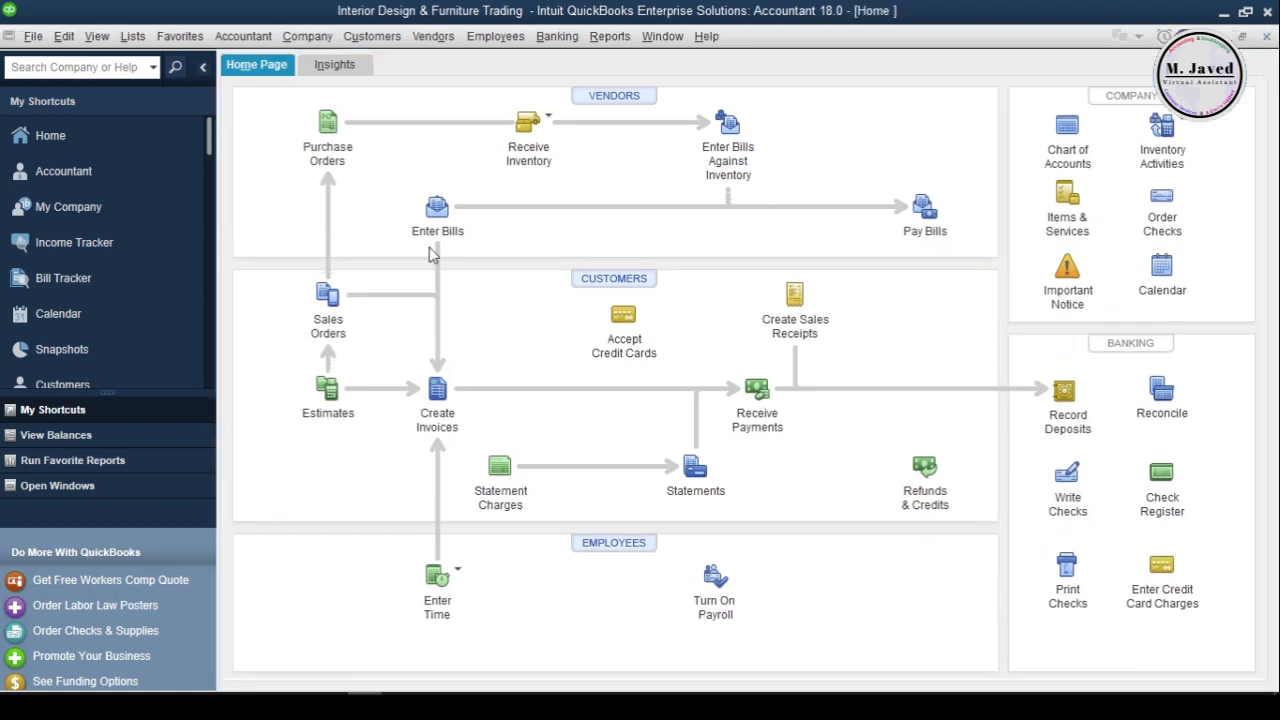
Step: Look over the existing items in the Item List and return to the Home page
{"action": "left_click", "coordinate": [133, 36]}
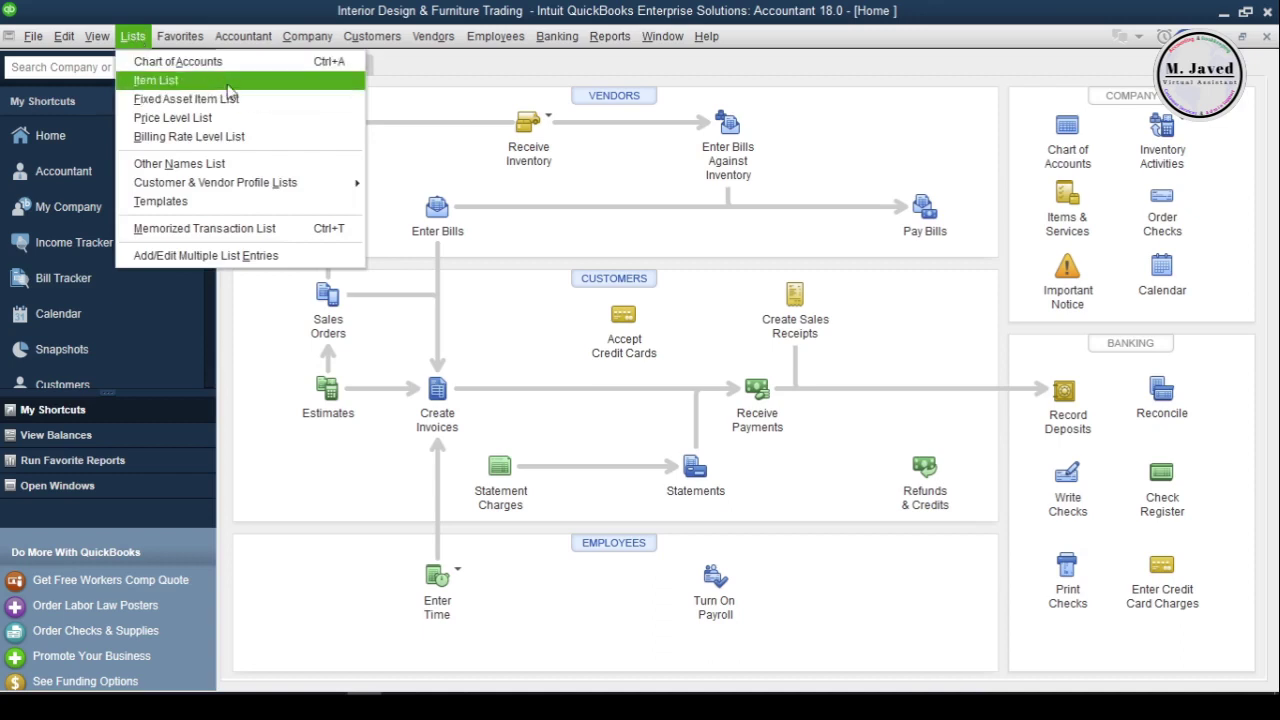
{"action": "left_click", "coordinate": [230, 82]}
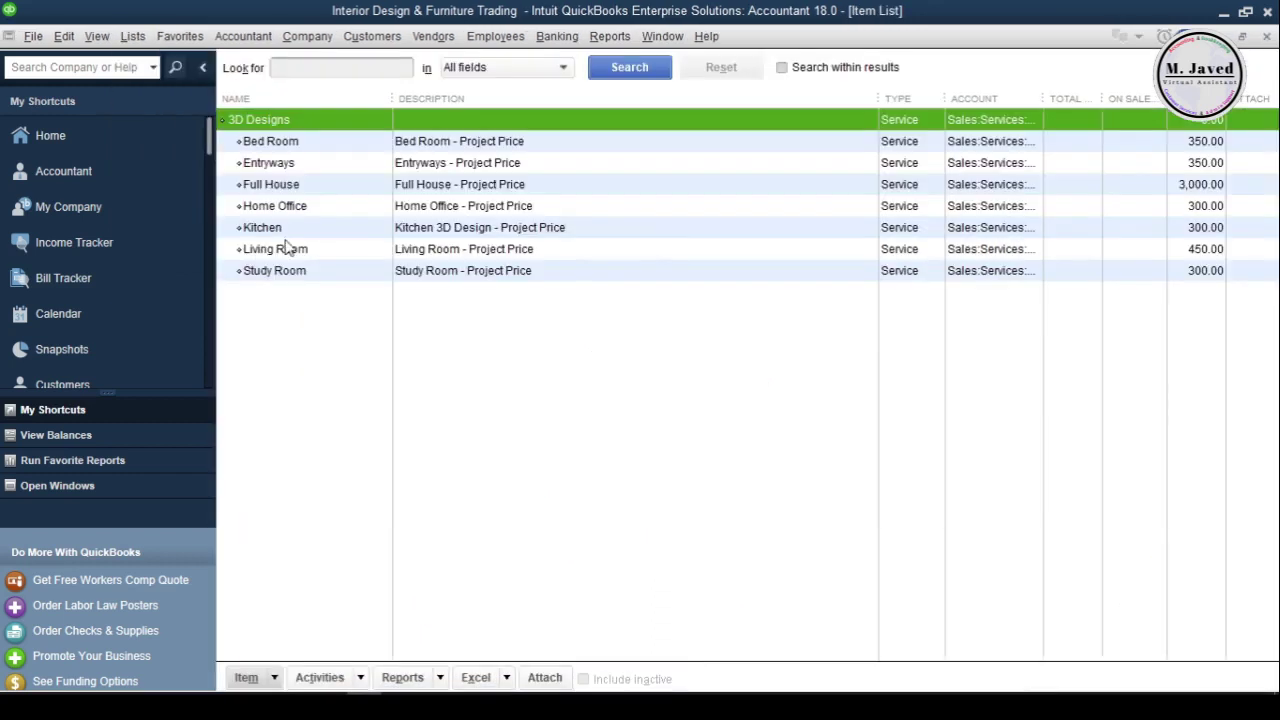
{"action": "left_click", "coordinate": [1266, 37]}
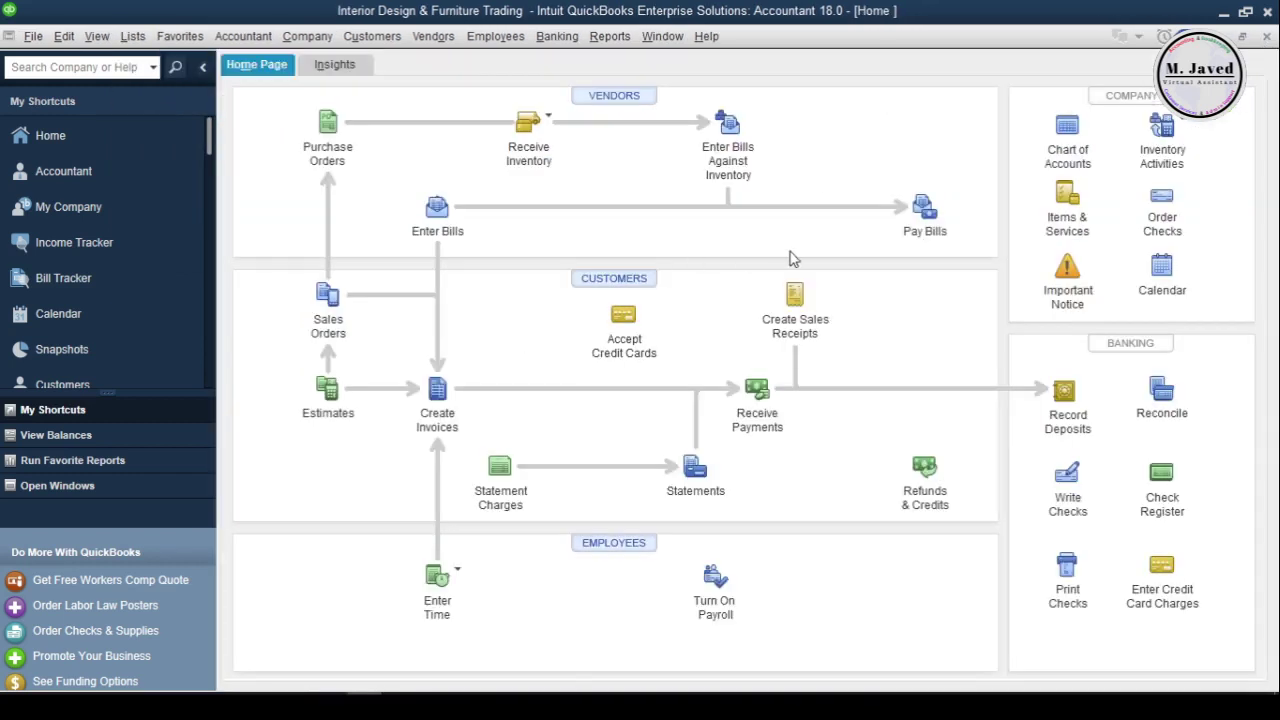
Step: Start a new item of type Inventory Part in the Item List and name it Bed
{"action": "left_click", "coordinate": [1067, 200]}
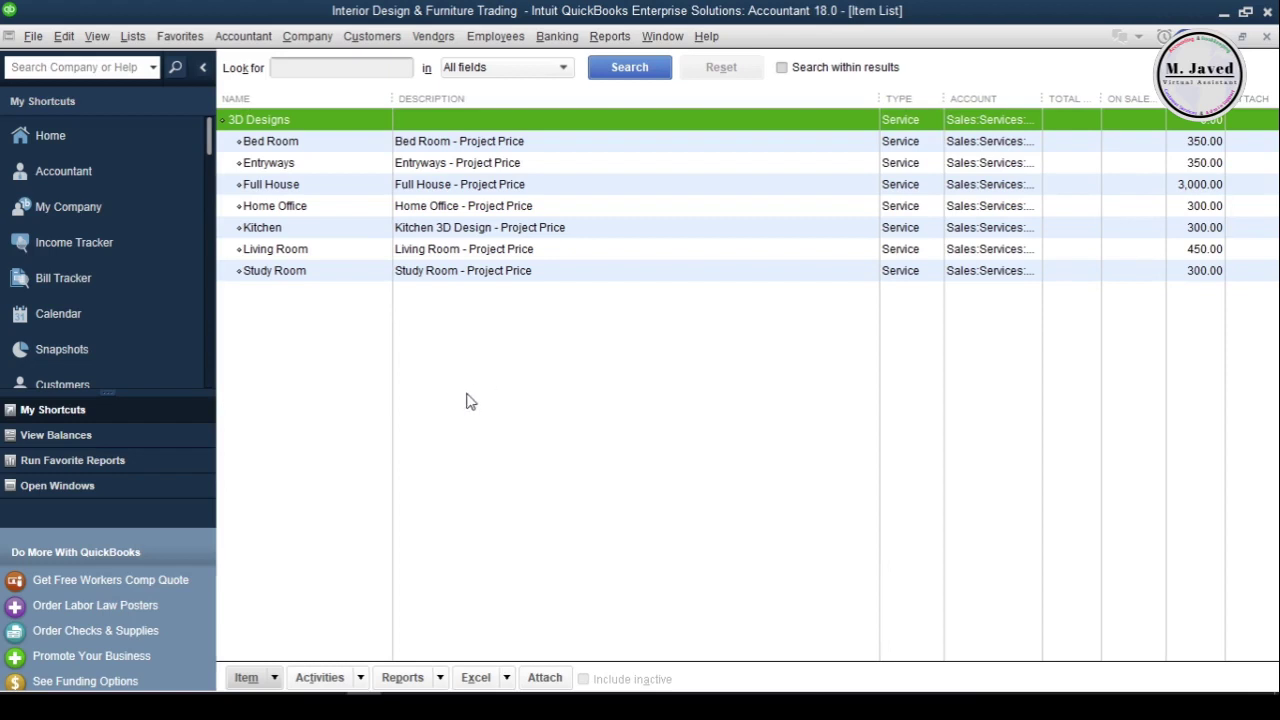
{"action": "left_click", "coordinate": [242, 678]}
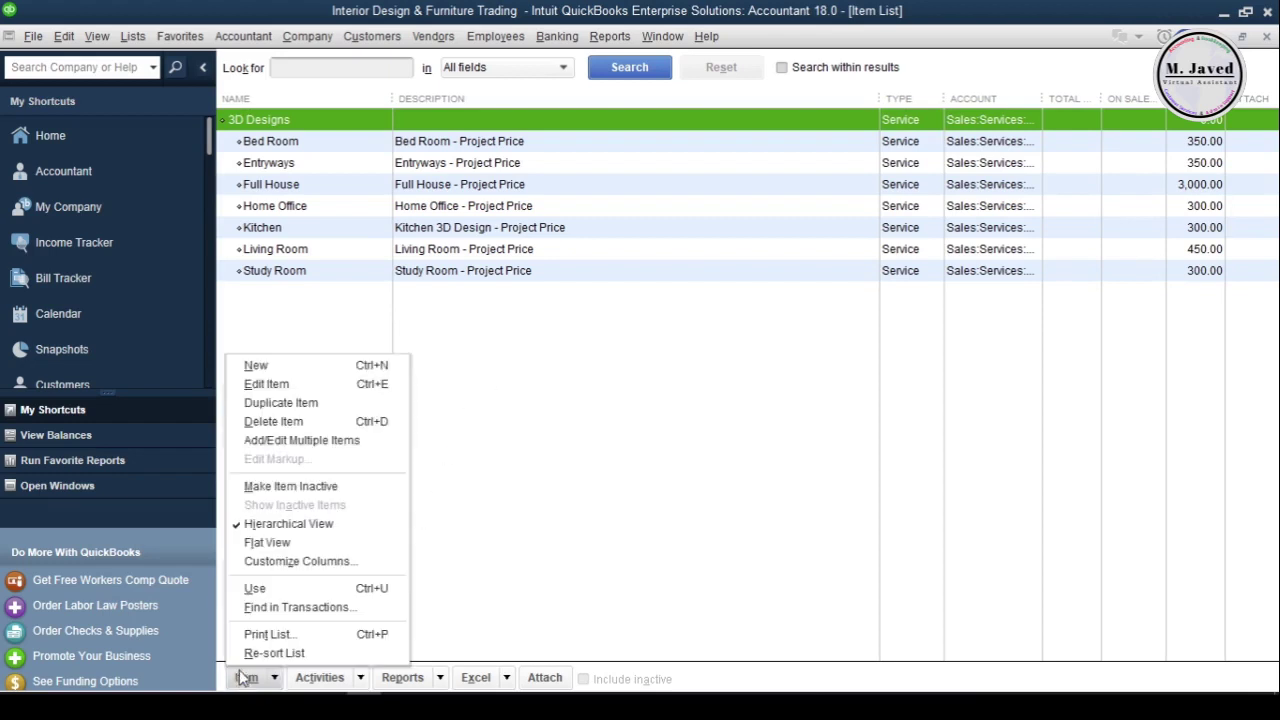
{"action": "left_click", "coordinate": [276, 369]}
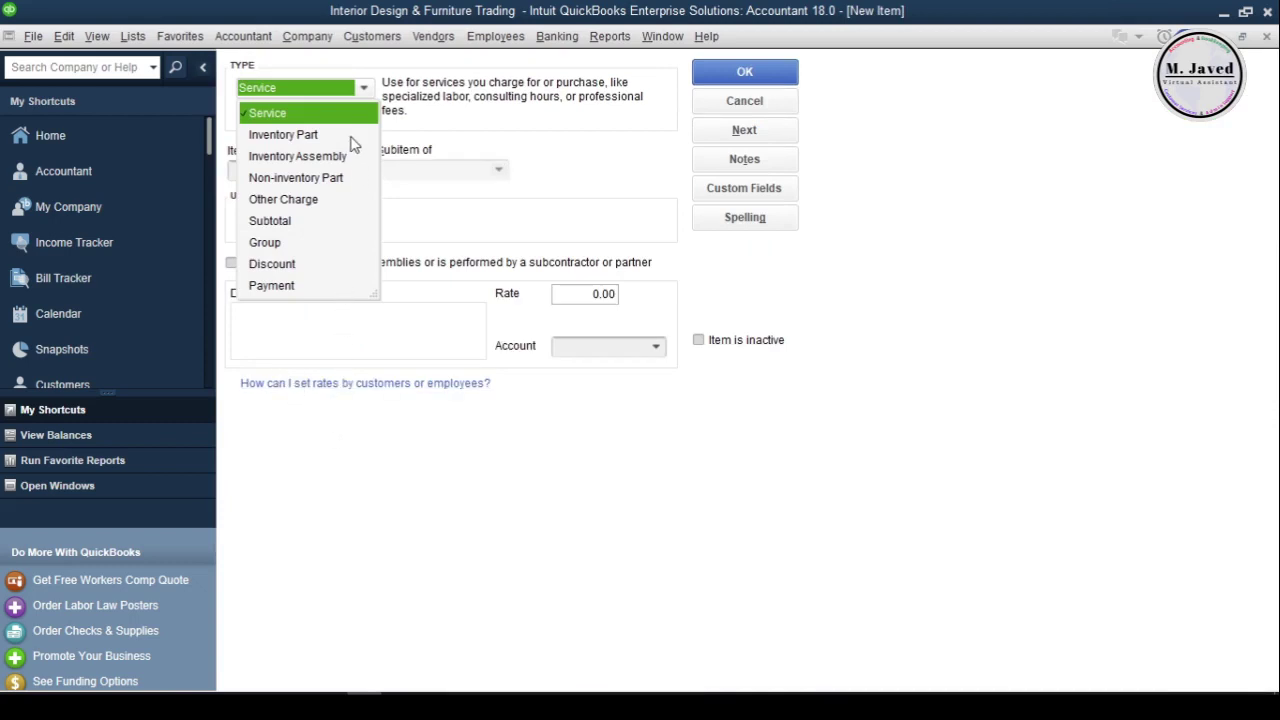
{"action": "left_click", "coordinate": [459, 128]}
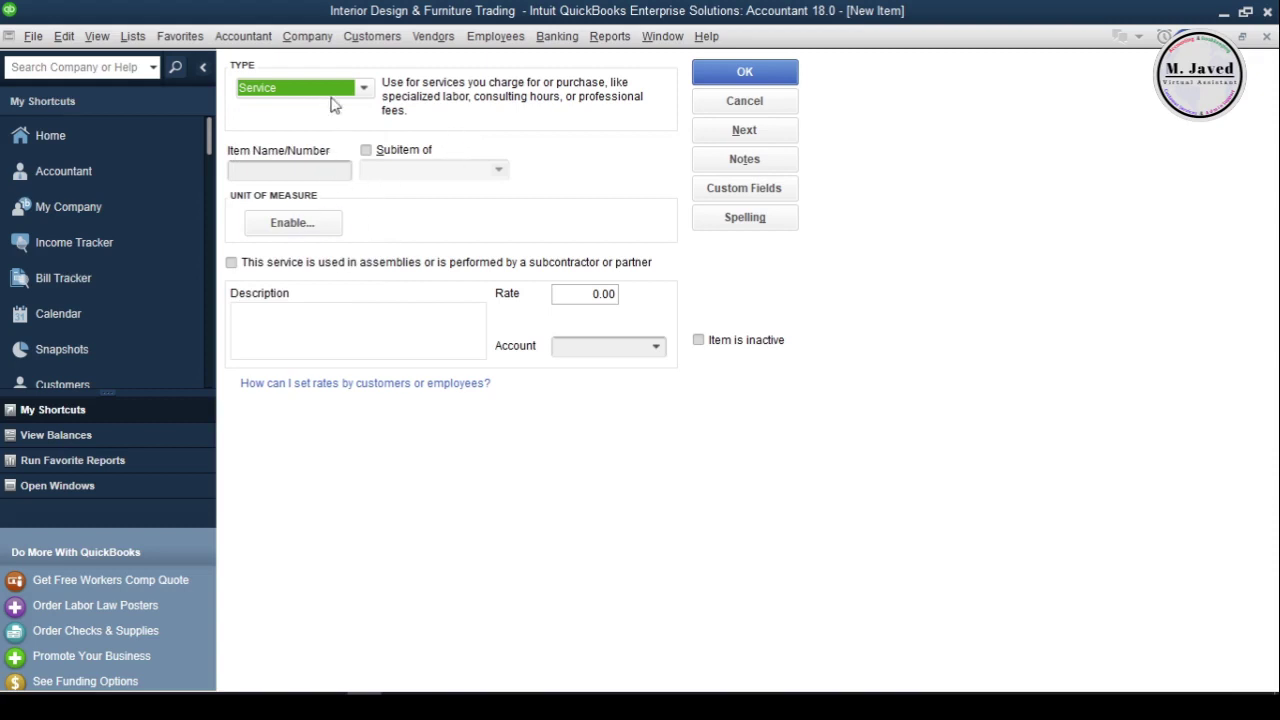
{"action": "left_click", "coordinate": [363, 88]}
{"action": "left_click", "coordinate": [322, 138]}
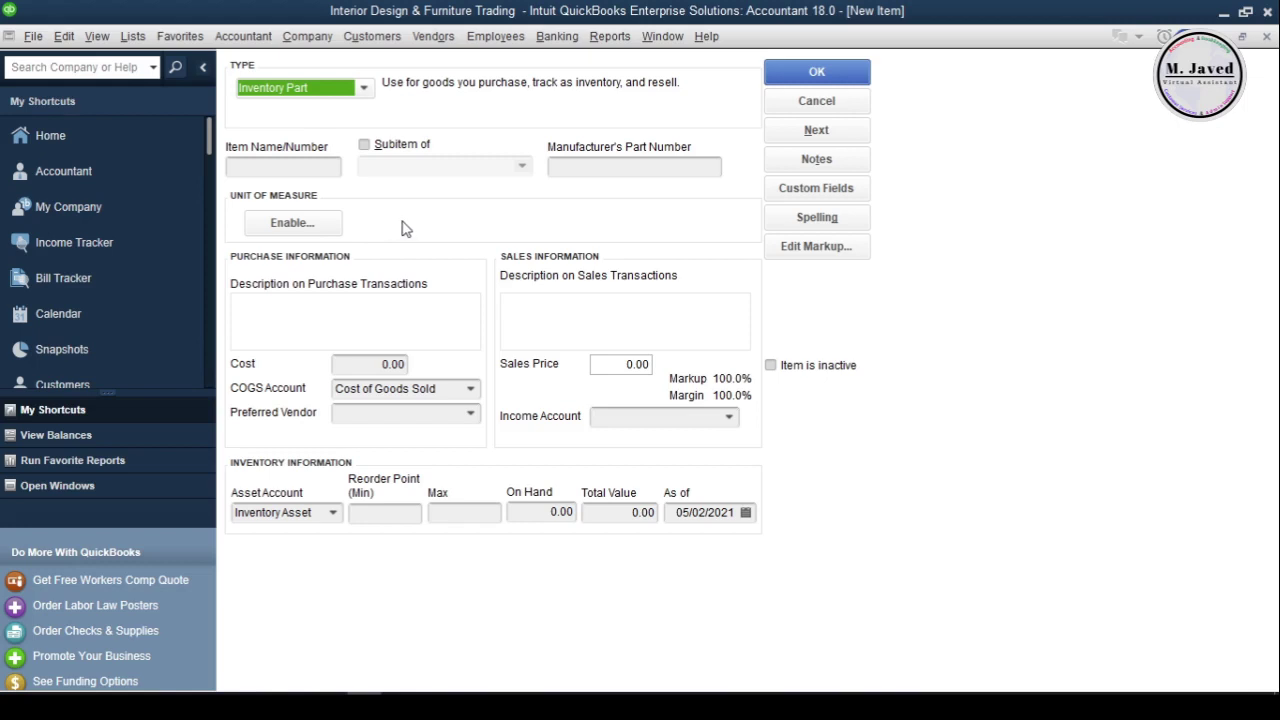
{"action": "left_click", "coordinate": [318, 168]}
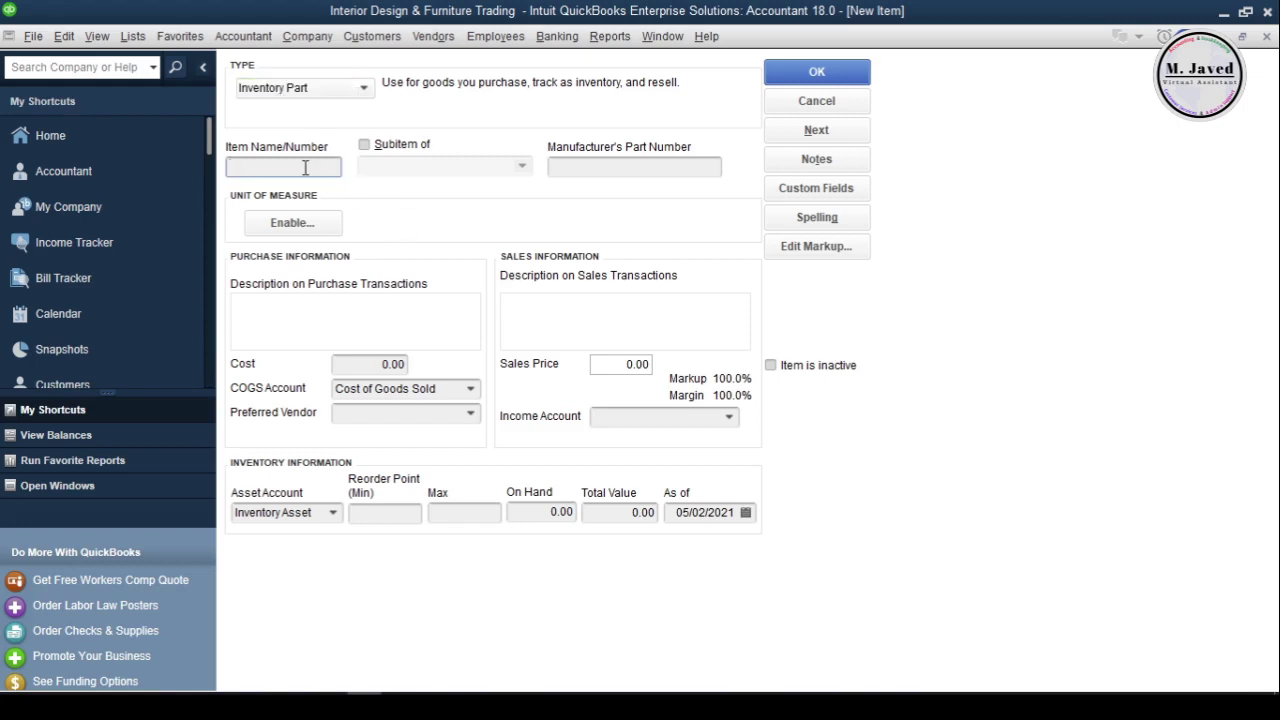
{"action": "type", "text": "Bed"}
{"action": "key", "text": "Tab"}
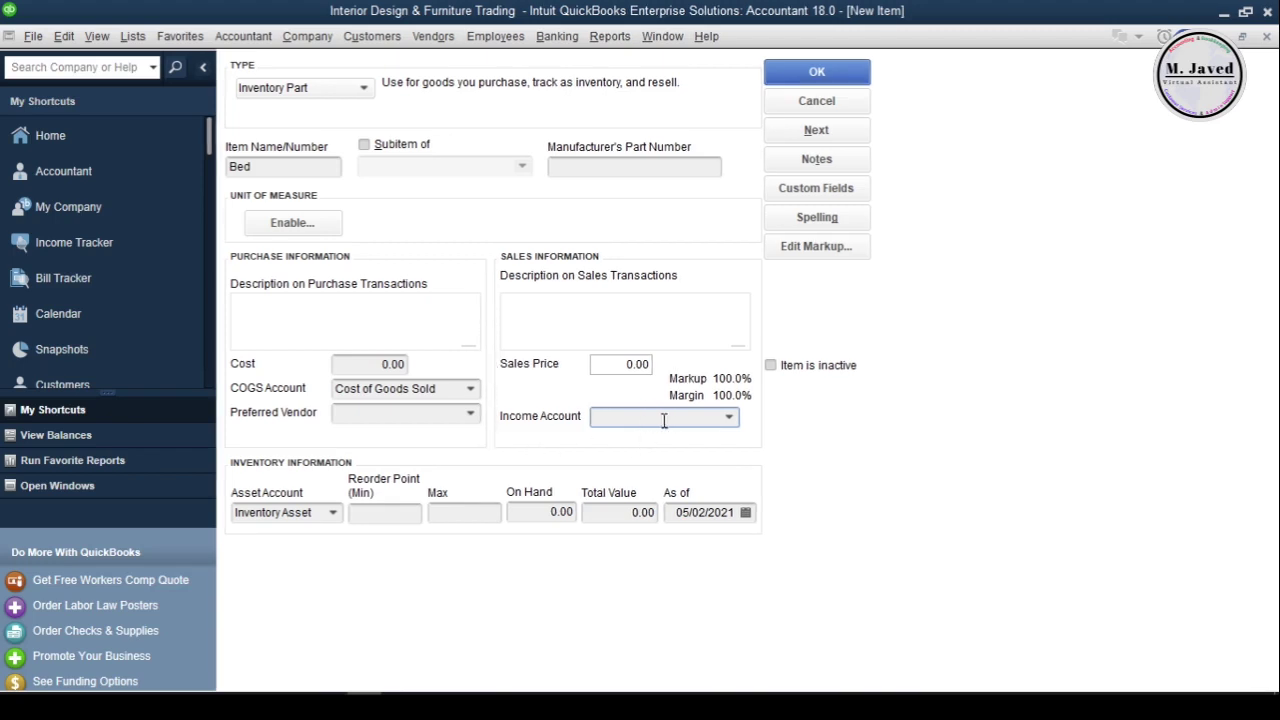
Step: Create the income account Furniture as a subaccount of Sales for the Bed item, and save the item to start another
{"action": "left_click", "coordinate": [729, 418]}
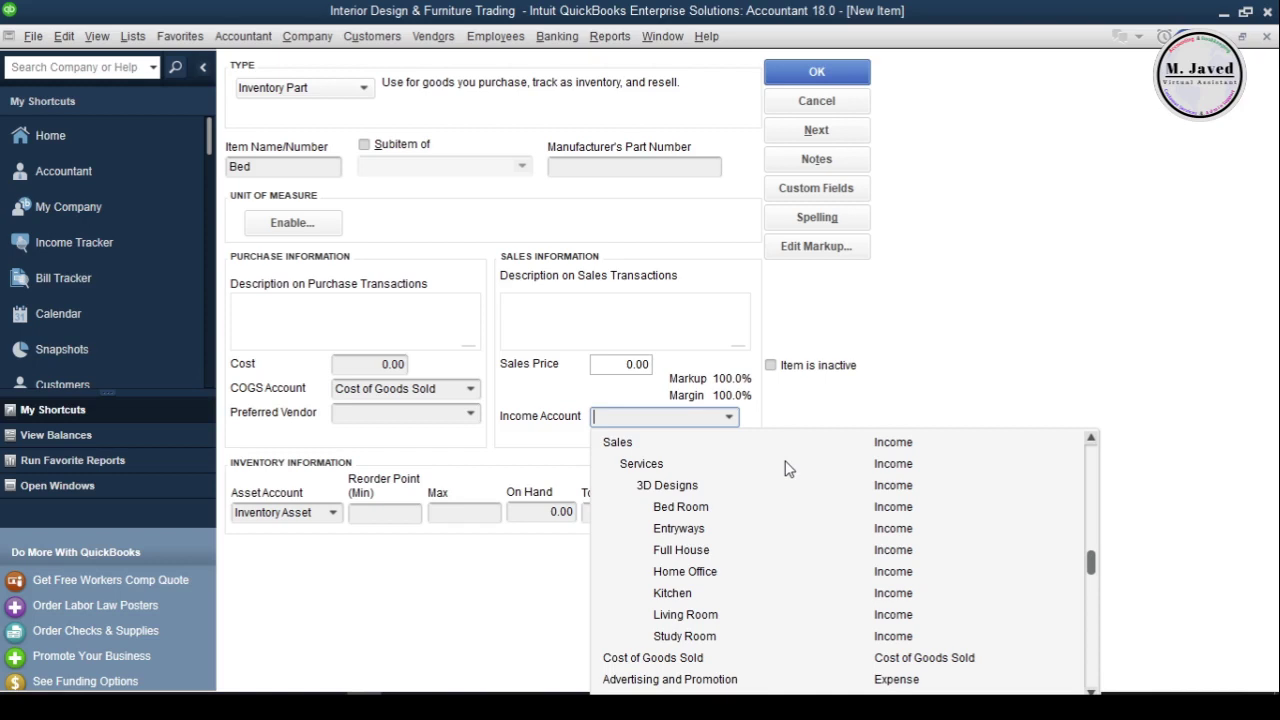
{"action": "scroll", "coordinate": [787, 468], "scroll_direction": "up", "scroll_amount": 15}
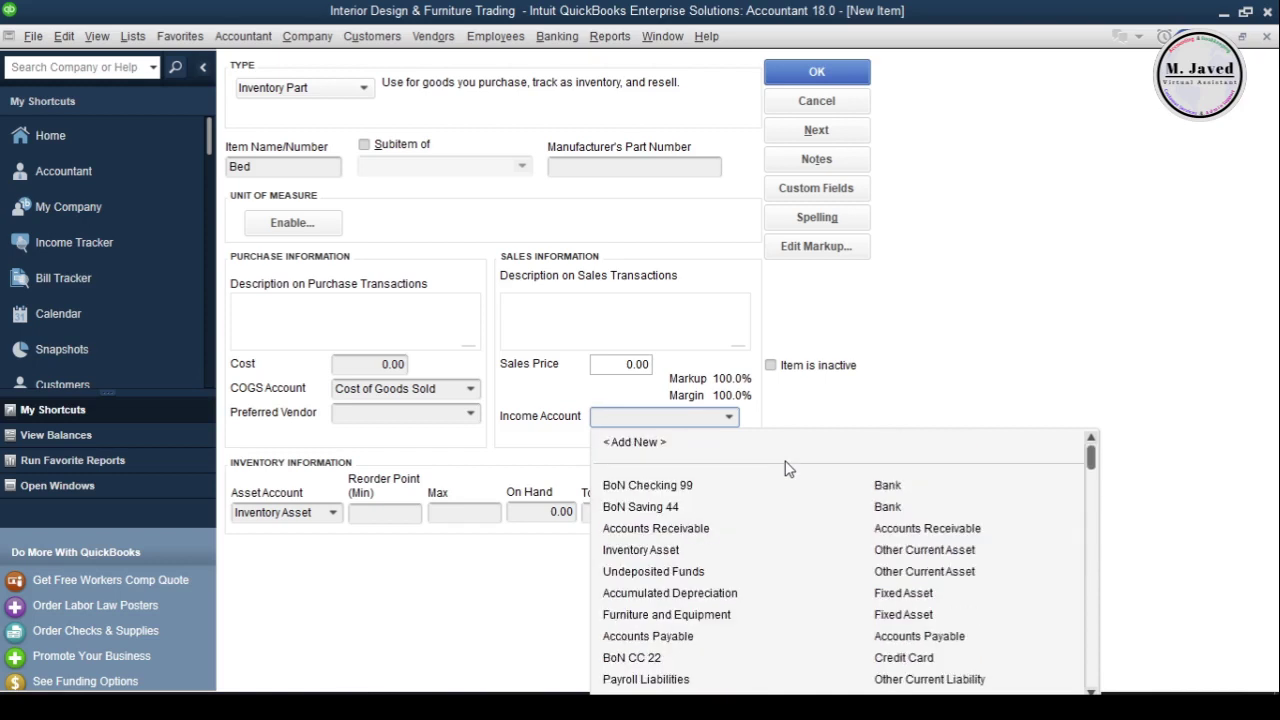
{"action": "left_click", "coordinate": [650, 442]}
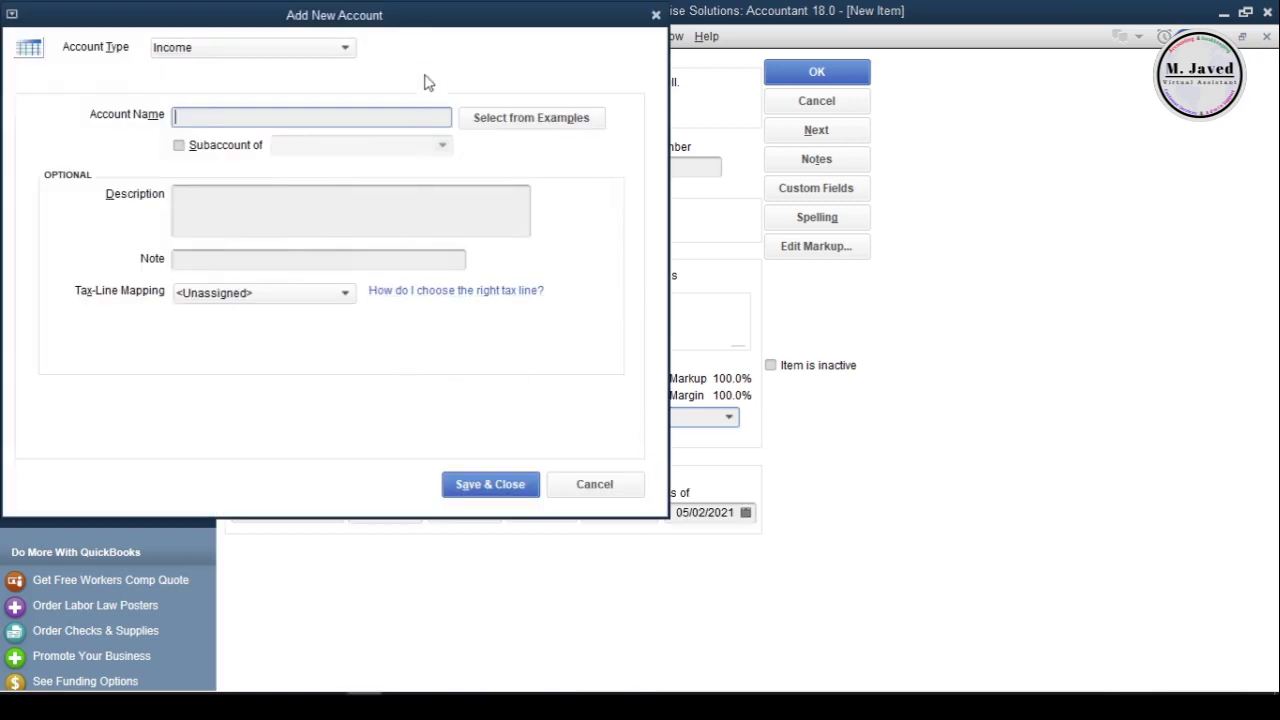
{"action": "left_click_drag", "start_coordinate": [420, 20], "coordinate": [650, 114]}
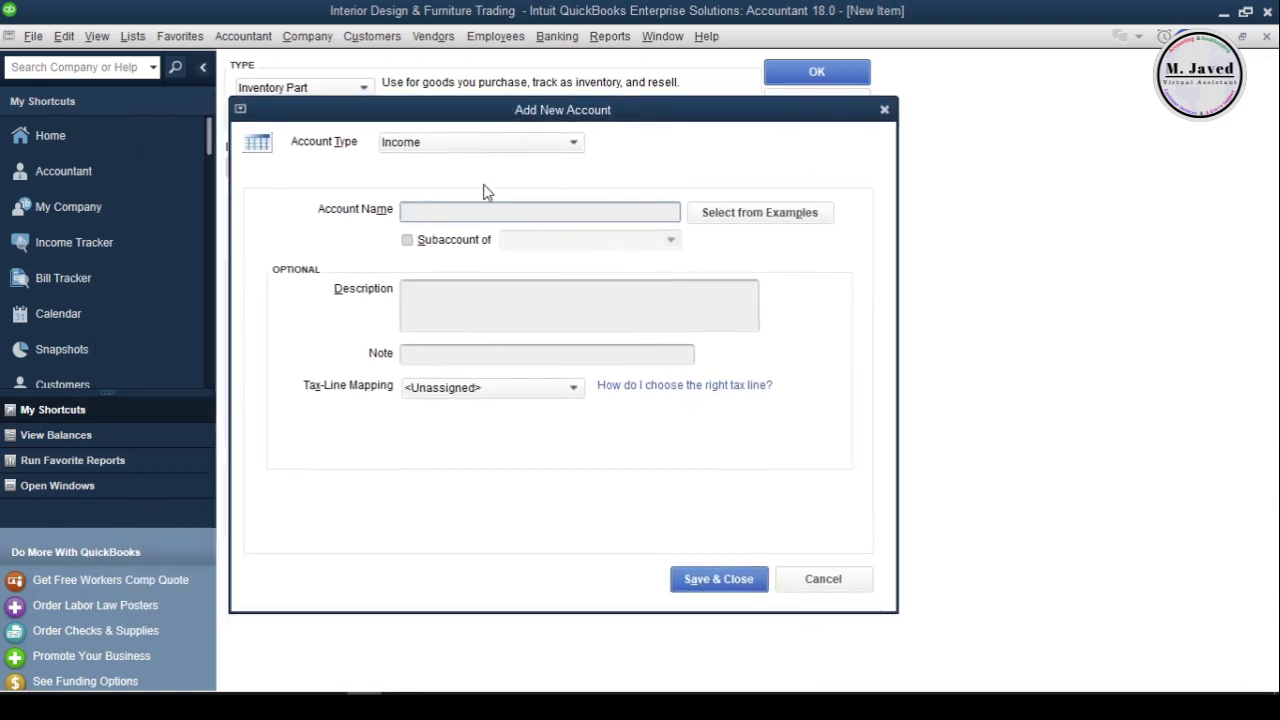
{"action": "type", "text": "Furniture"}
{"action": "left_click", "coordinate": [409, 241]}
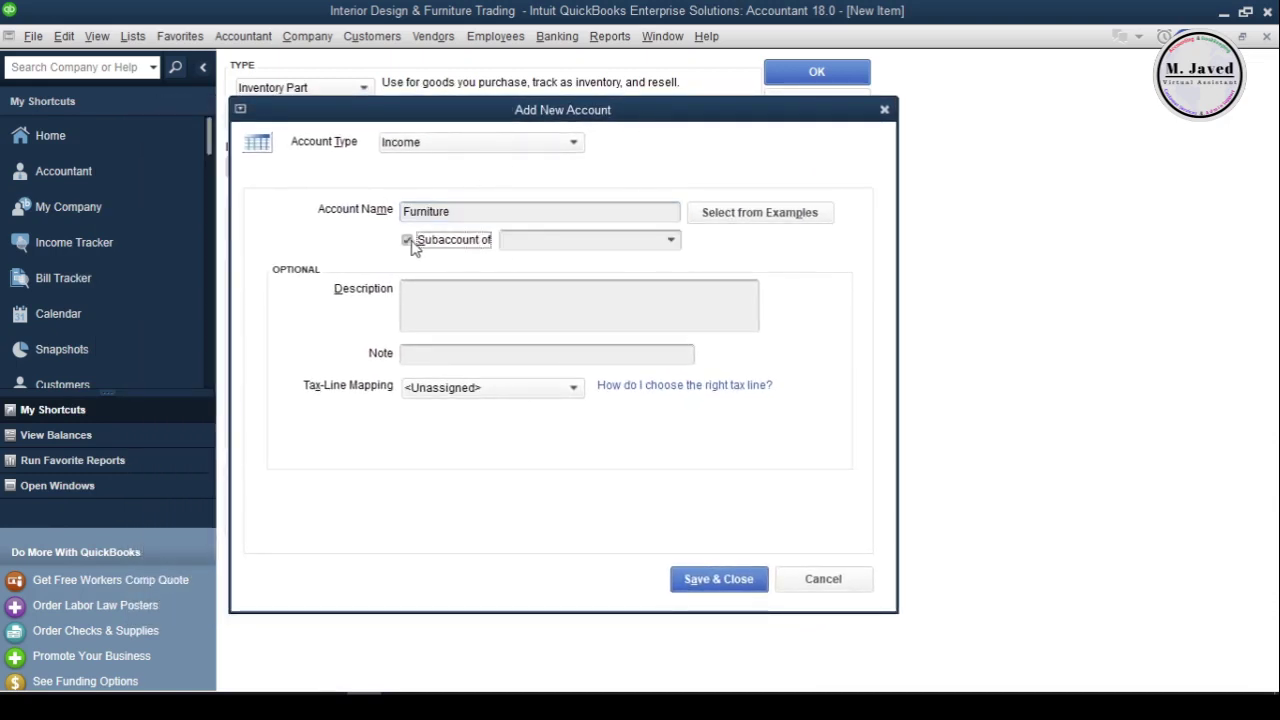
{"action": "left_click", "coordinate": [670, 241]}
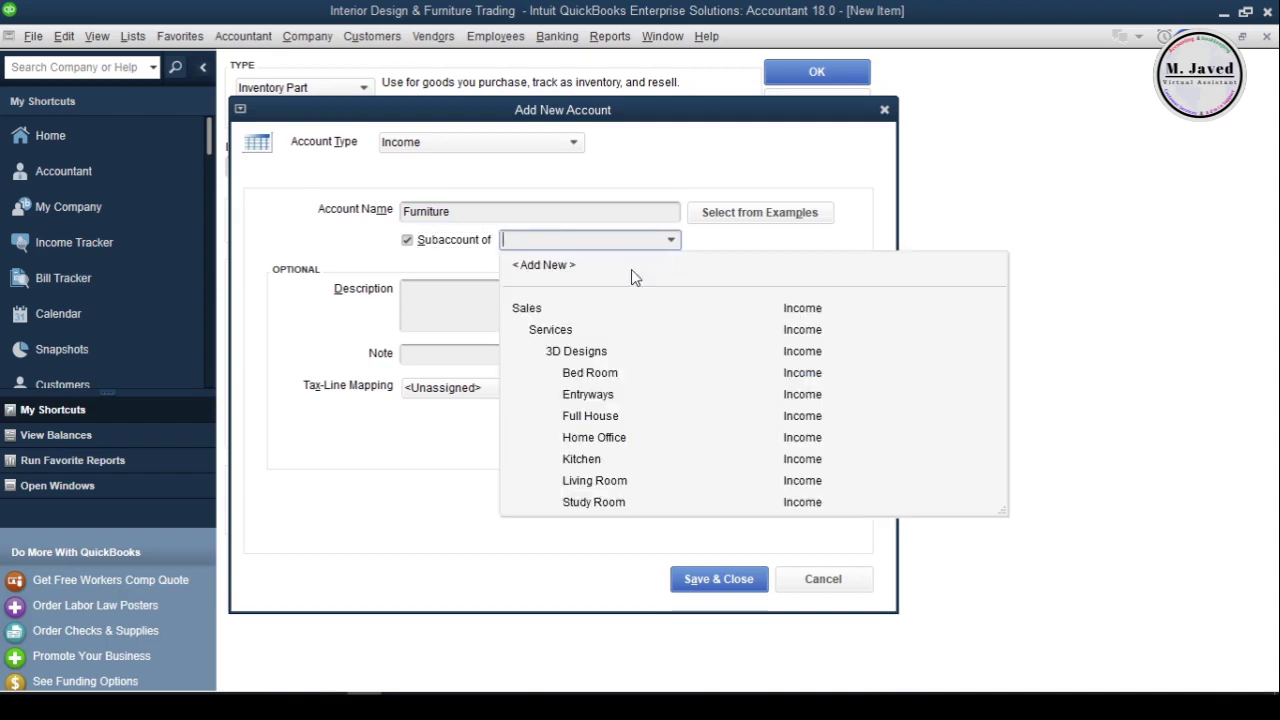
{"action": "left_click", "coordinate": [612, 310]}
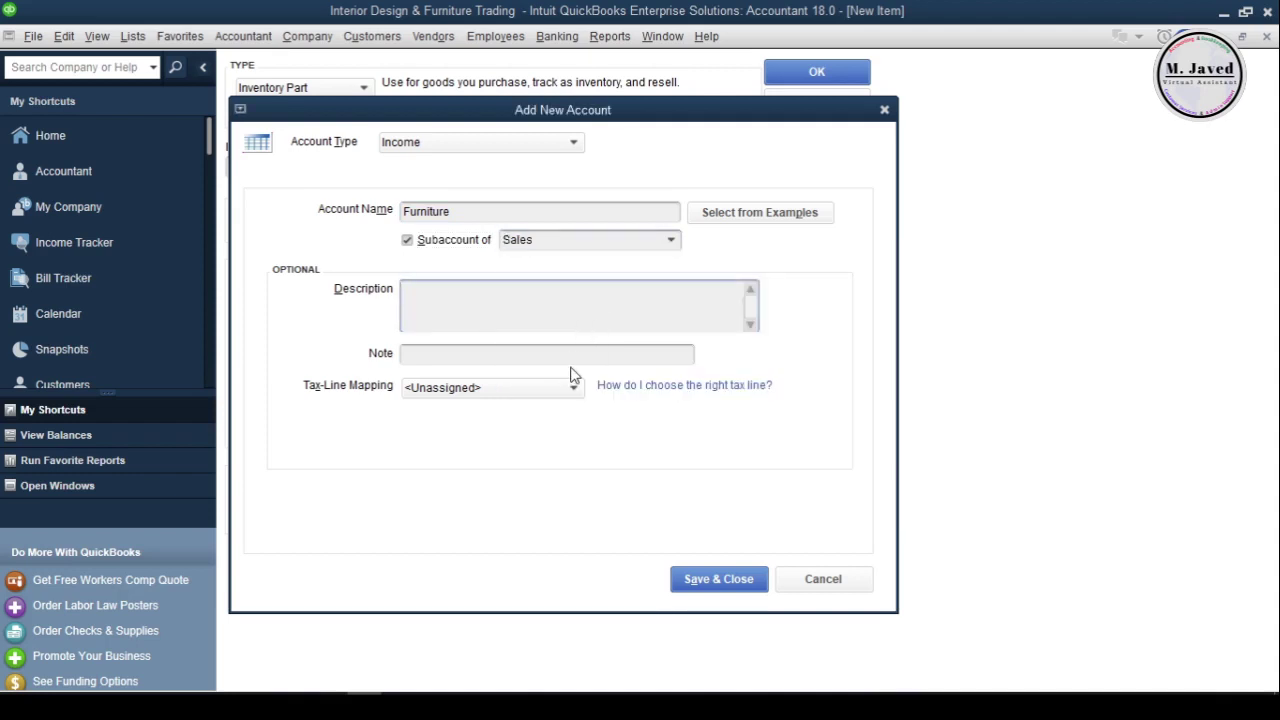
{"action": "left_click", "coordinate": [690, 577]}
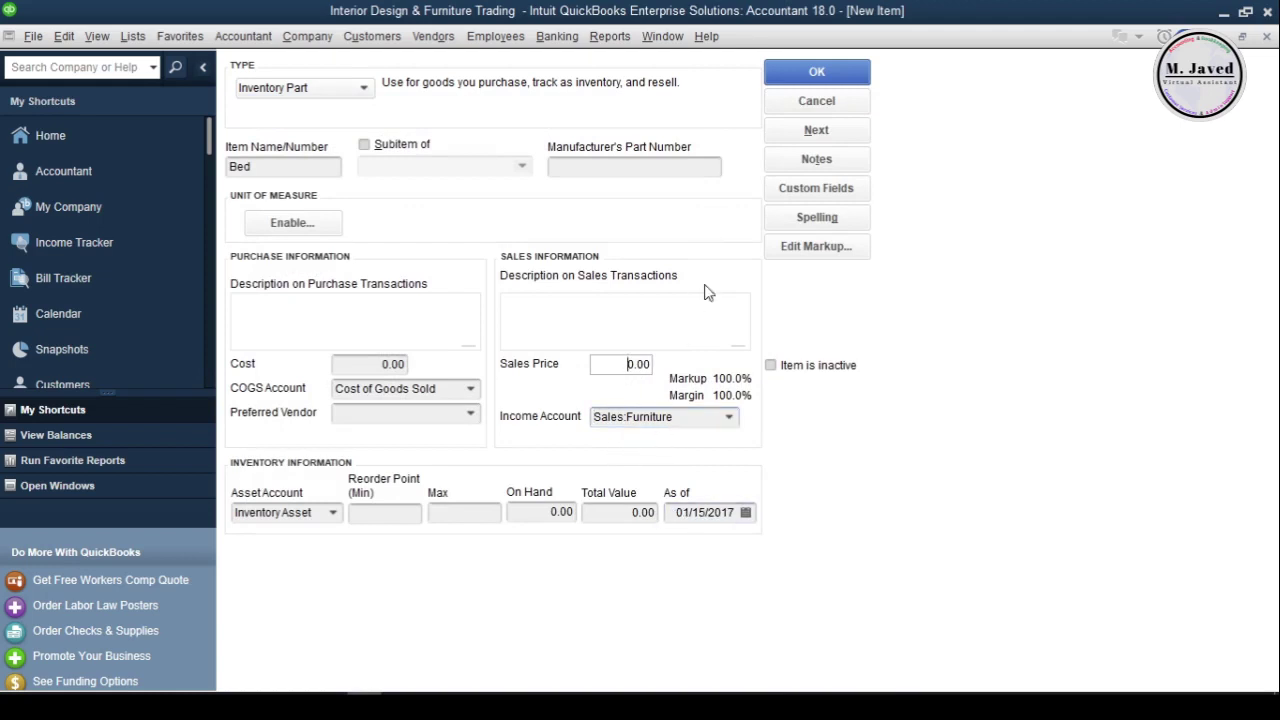
{"action": "left_click", "coordinate": [805, 131]}
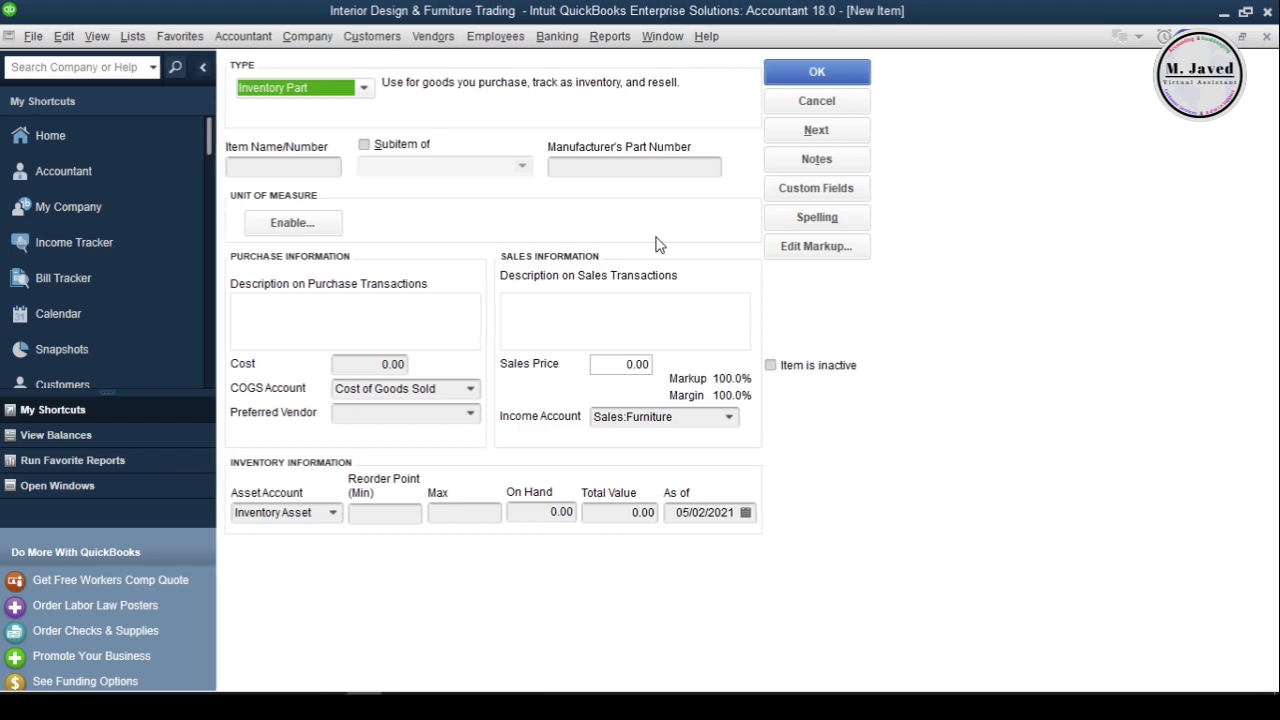
Step: Name the new inventory part Single Bed and make it a subitem of Bed
{"action": "left_click", "coordinate": [322, 166]}
{"action": "type", "text": "Single "}
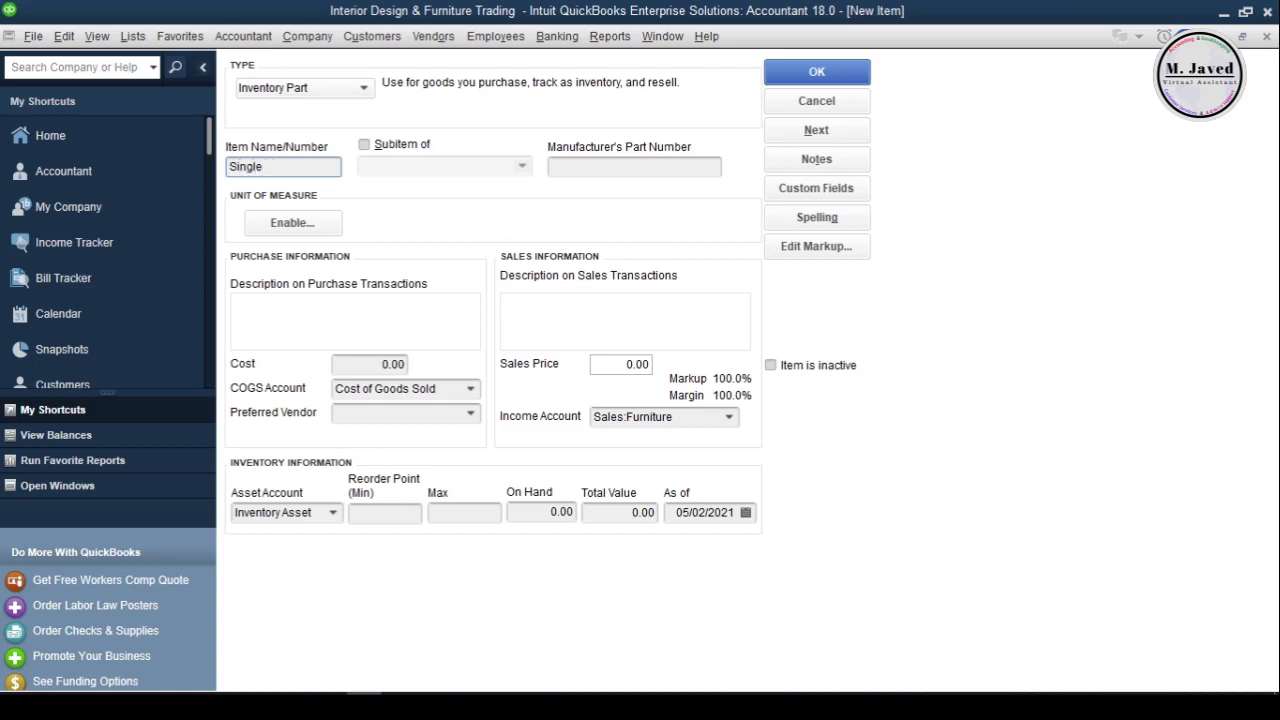
{"action": "type", "text": "Bed"}
{"action": "left_click", "coordinate": [366, 150]}
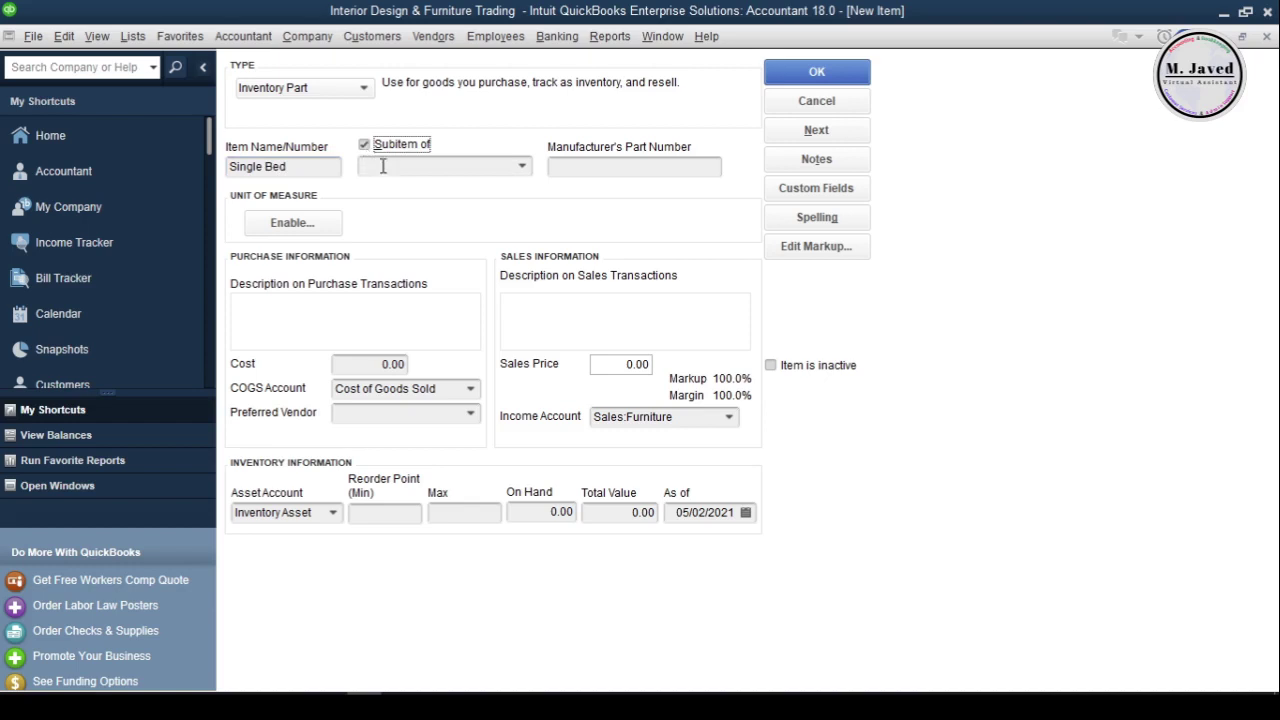
{"action": "left_click", "coordinate": [522, 166]}
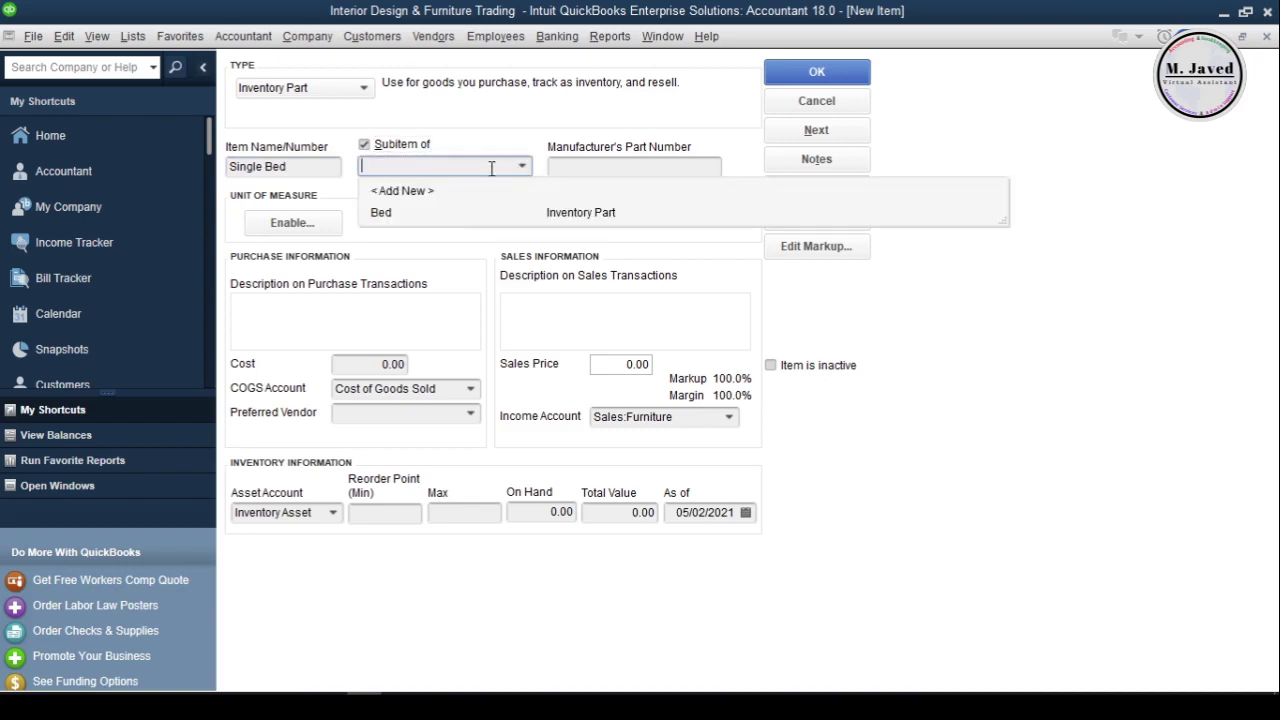
{"action": "left_click", "coordinate": [452, 215]}
Step: Enter Single Bed as the item's description for purchase and sales transactions
{"action": "left_click", "coordinate": [573, 169]}
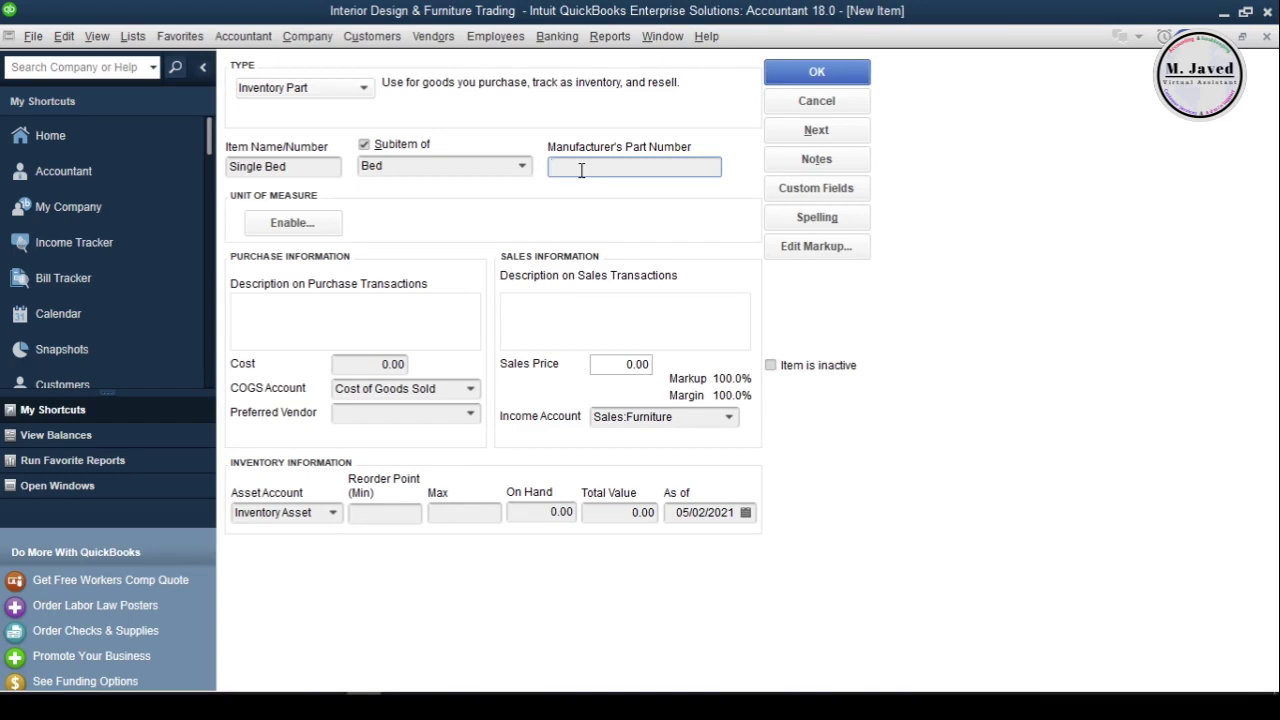
{"action": "left_click", "coordinate": [447, 308]}
{"action": "type", "text": "Single"}
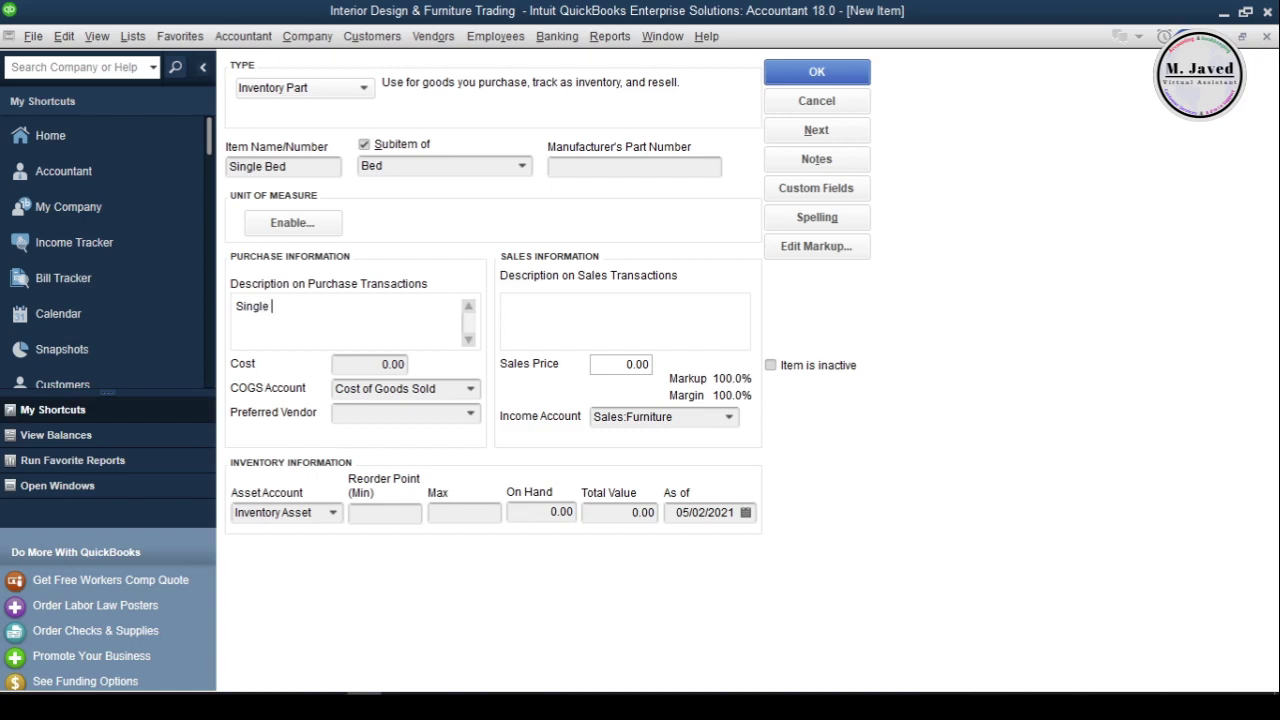
{"action": "type", "text": " Bed"}
{"action": "left_click", "coordinate": [524, 312]}
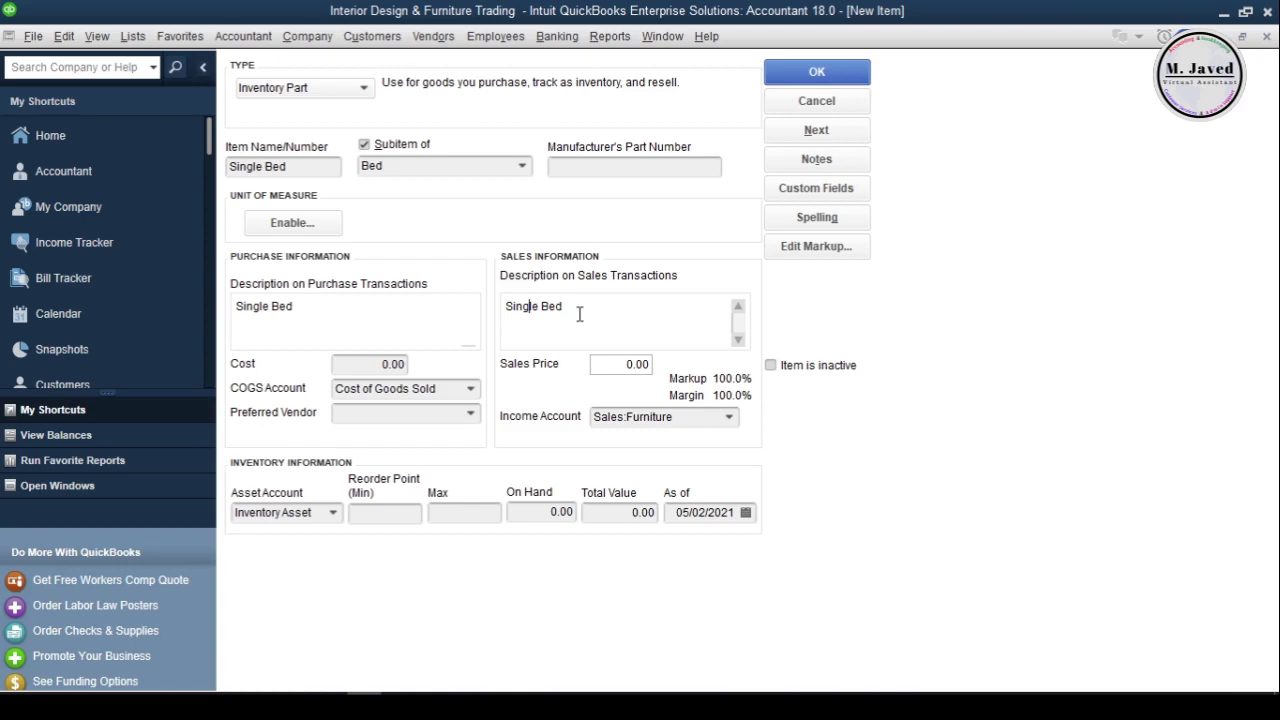
Step: Set the Single Bed item's cost to 150 and its sales price to 320
{"action": "left_click", "coordinate": [377, 363]}
{"action": "type", "text": "15"}
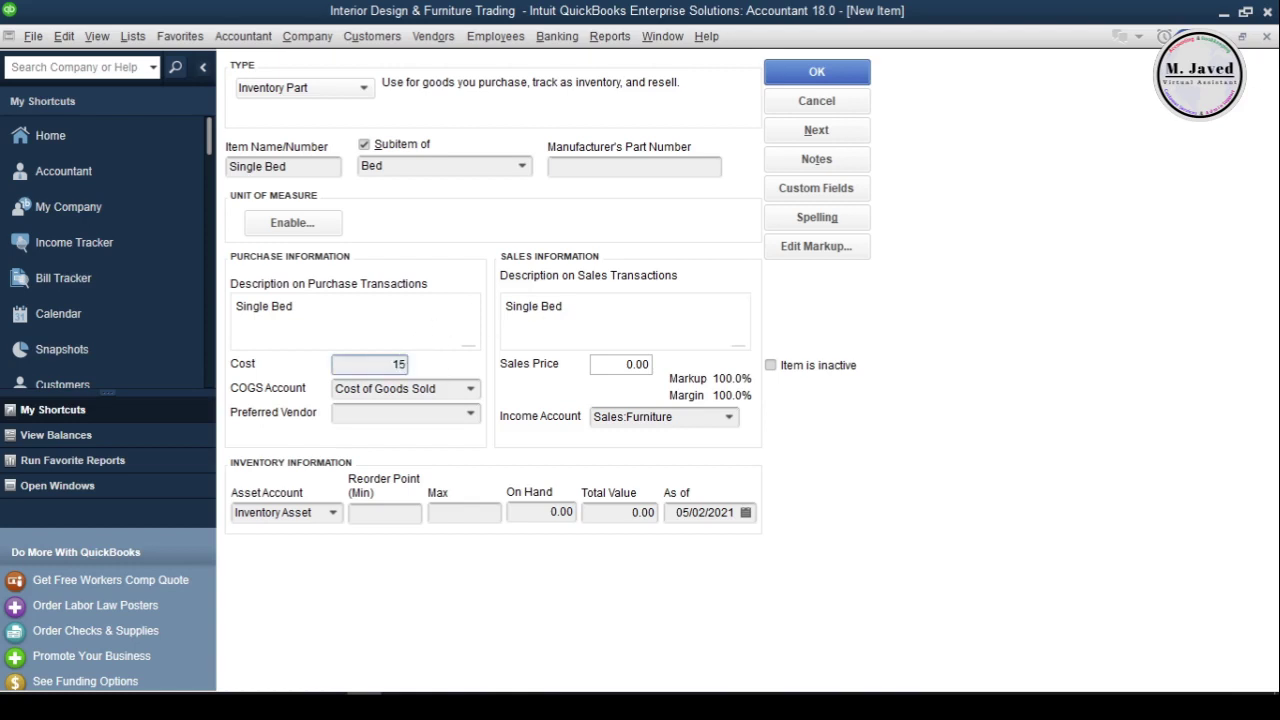
{"action": "type", "text": "0"}
{"action": "key", "text": "Tab"}
{"action": "left_click", "coordinate": [606, 363]}
{"action": "left_click_drag", "start_coordinate": [606, 363], "coordinate": [688, 372]}
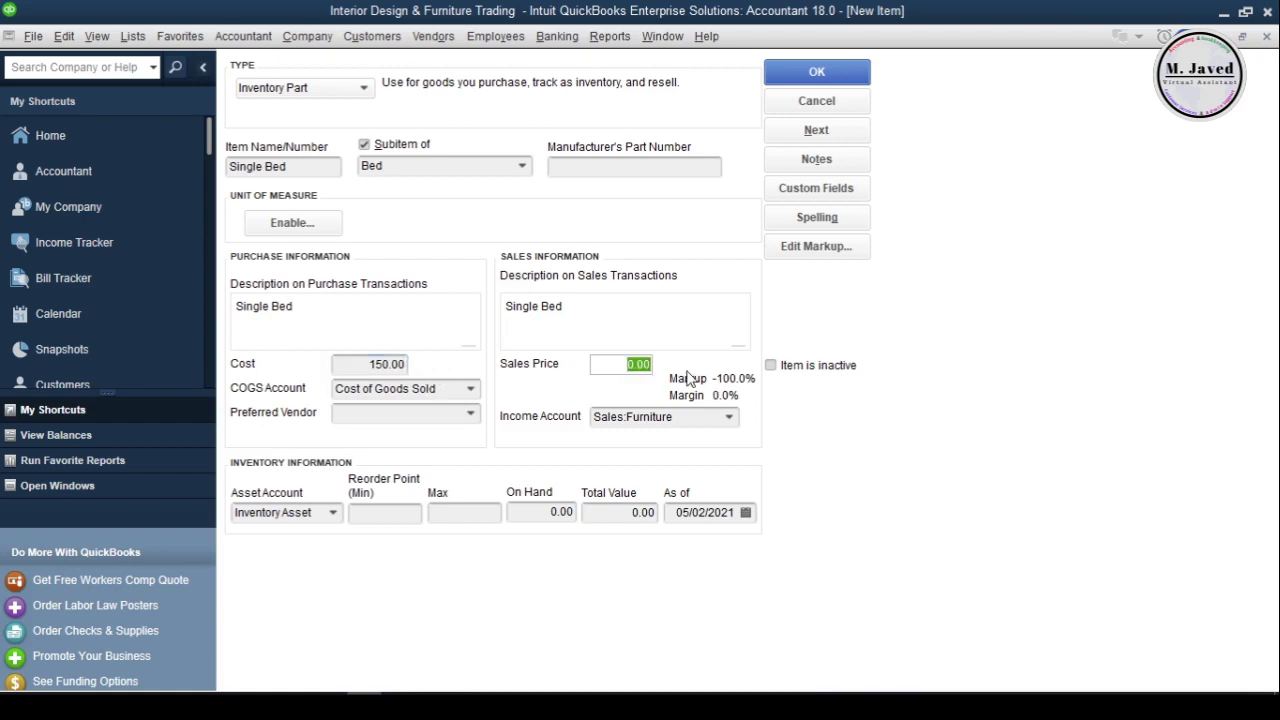
{"action": "type", "text": "320"}
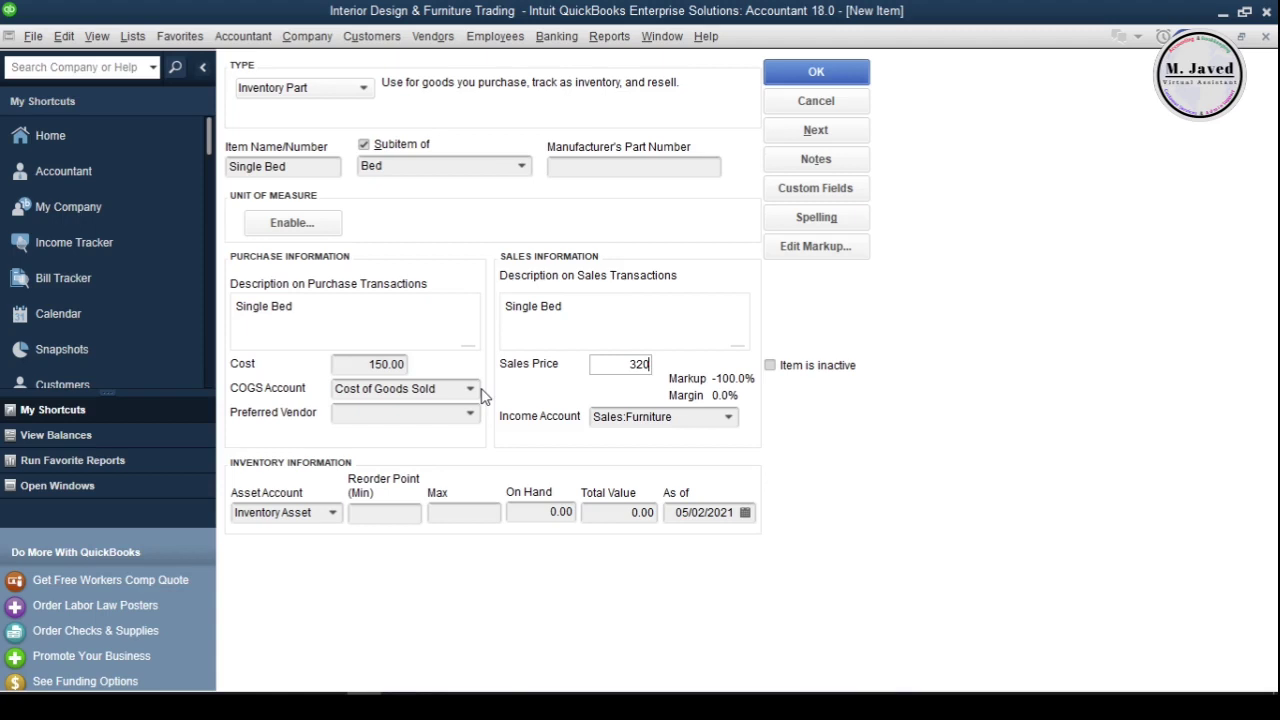
Step: Assign the second vendor in the list as Single Bed's preferred vendor and select Sales:Furniture as its income account
{"action": "left_click", "coordinate": [468, 414]}
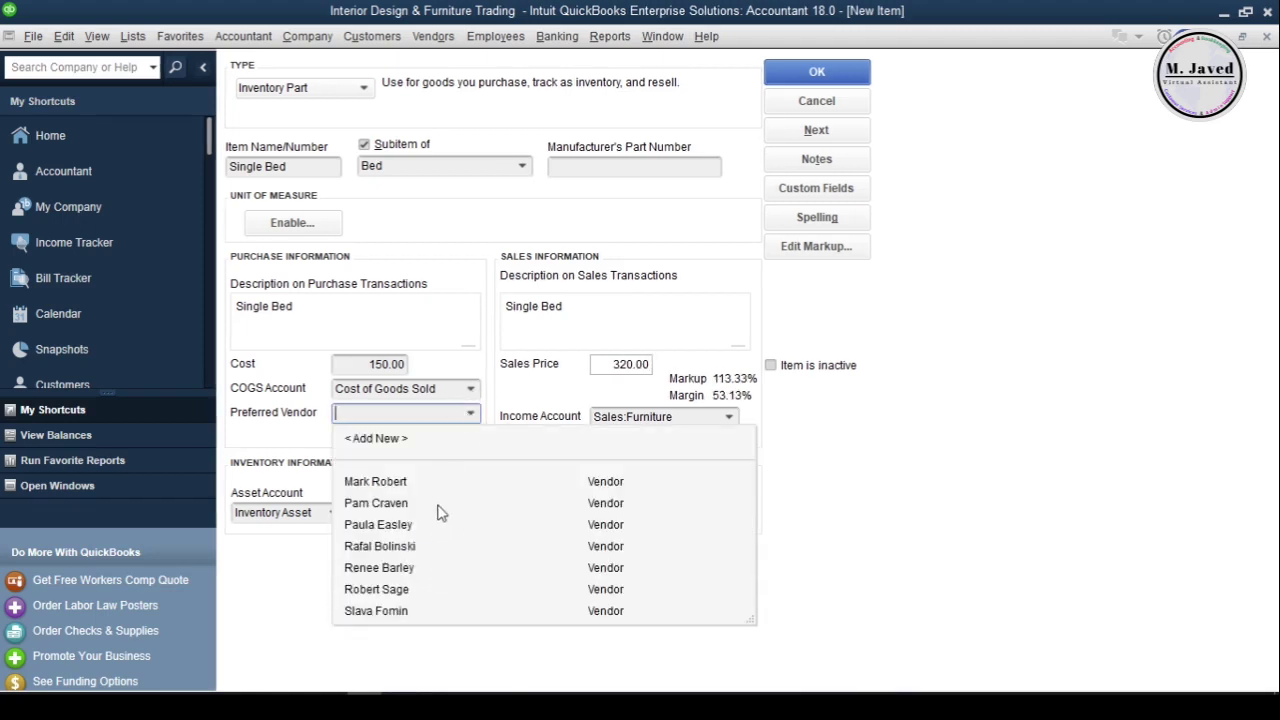
{"action": "left_click", "coordinate": [380, 503]}
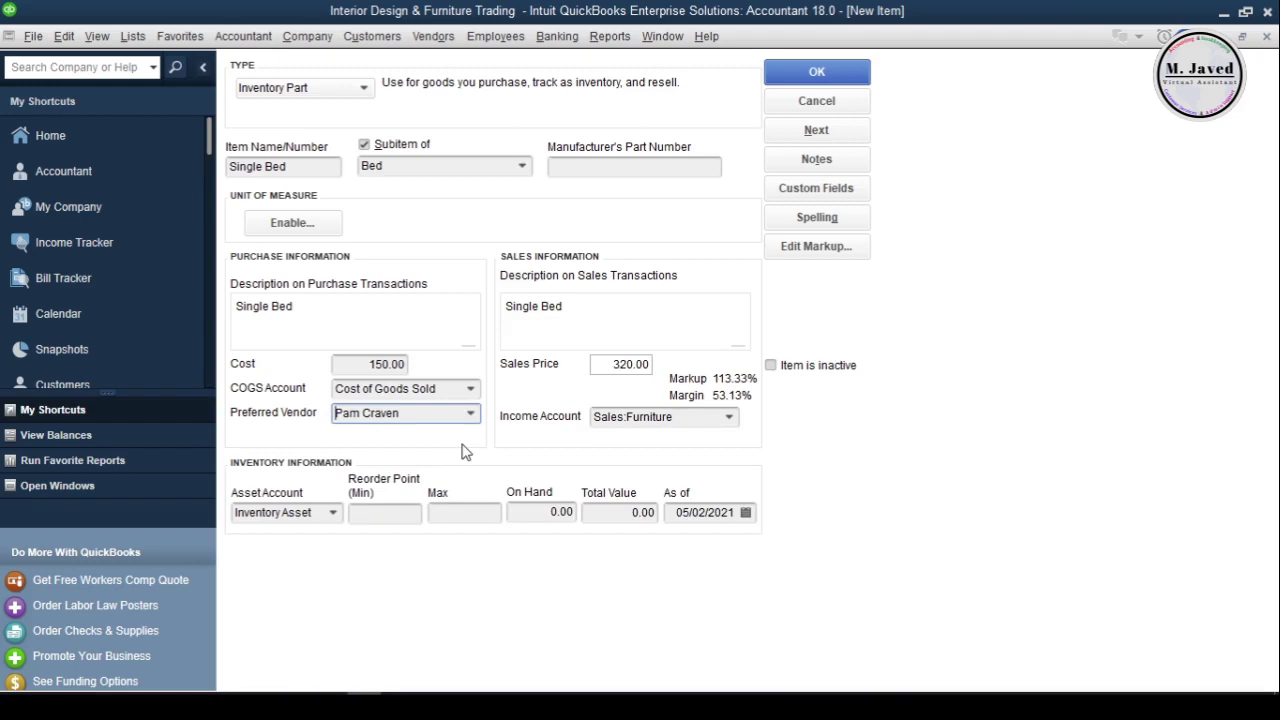
{"action": "left_click", "coordinate": [729, 417]}
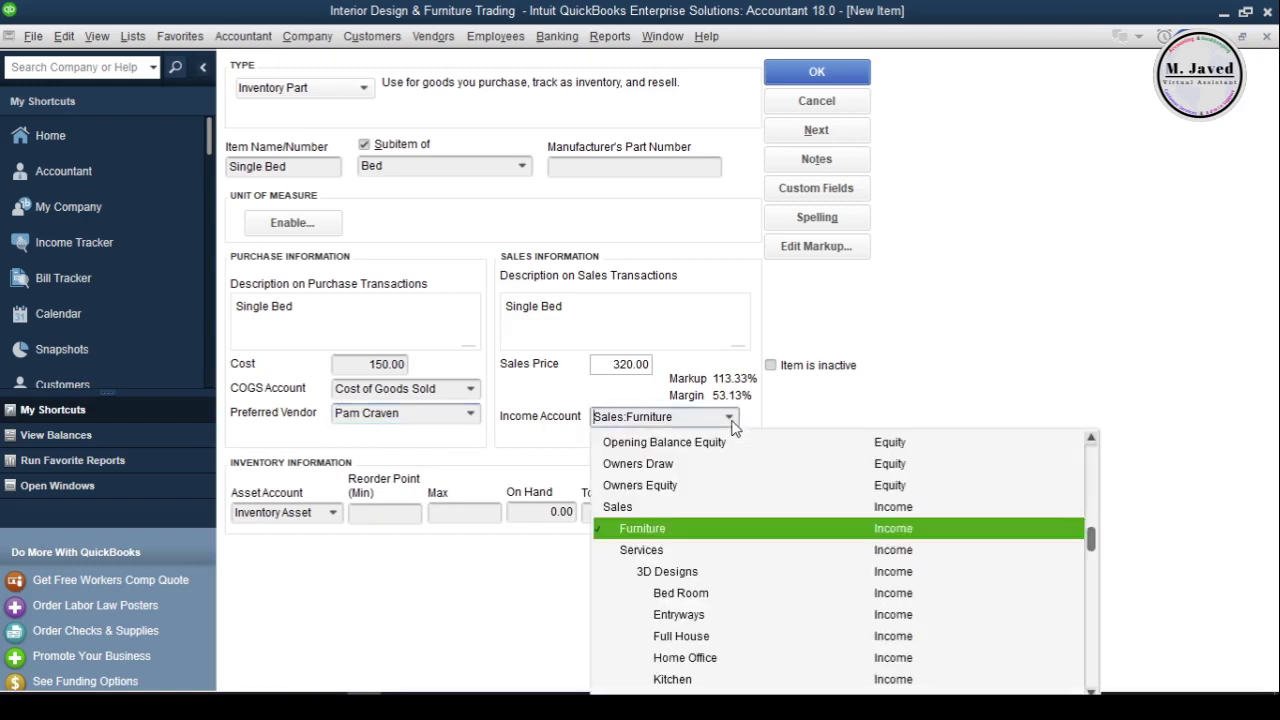
{"action": "left_click", "coordinate": [697, 530]}
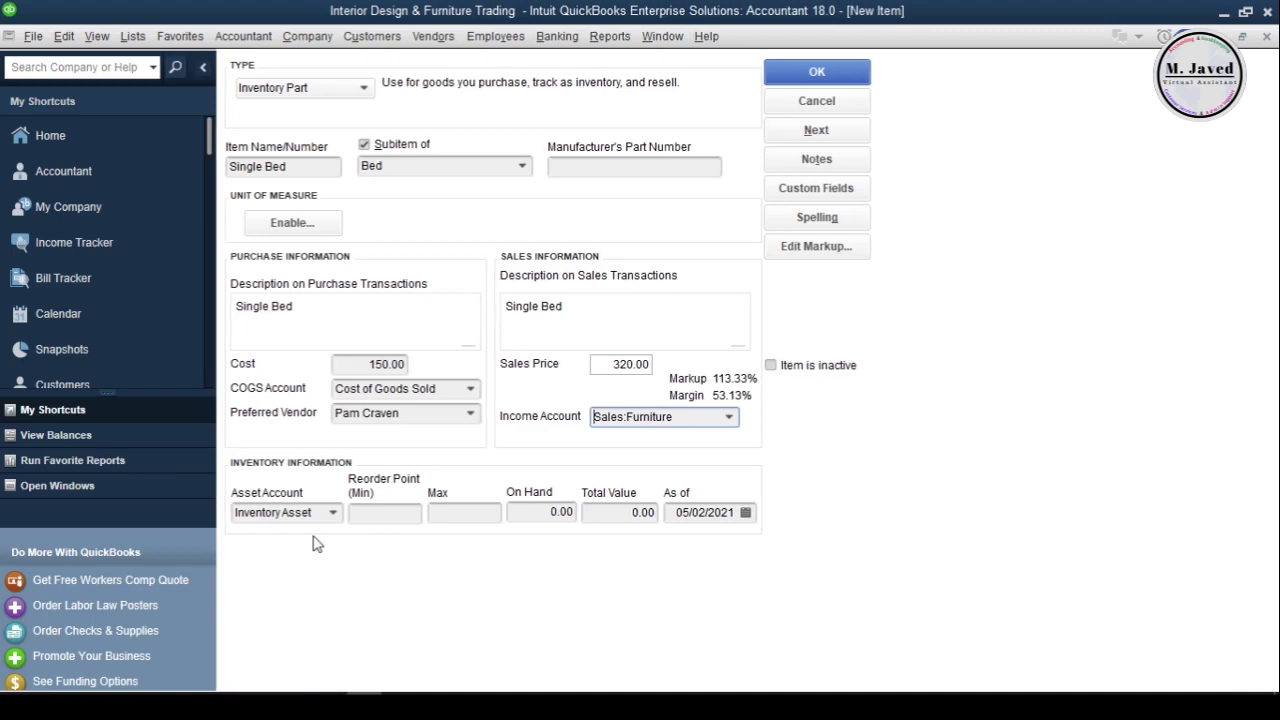
Step: Set Single Bed's minimum reorder point to 2 and its maximum to 30
{"action": "left_click", "coordinate": [384, 513]}
{"action": "type", "text": "2"}
{"action": "left_click", "coordinate": [436, 513]}
{"action": "type", "text": "30"}
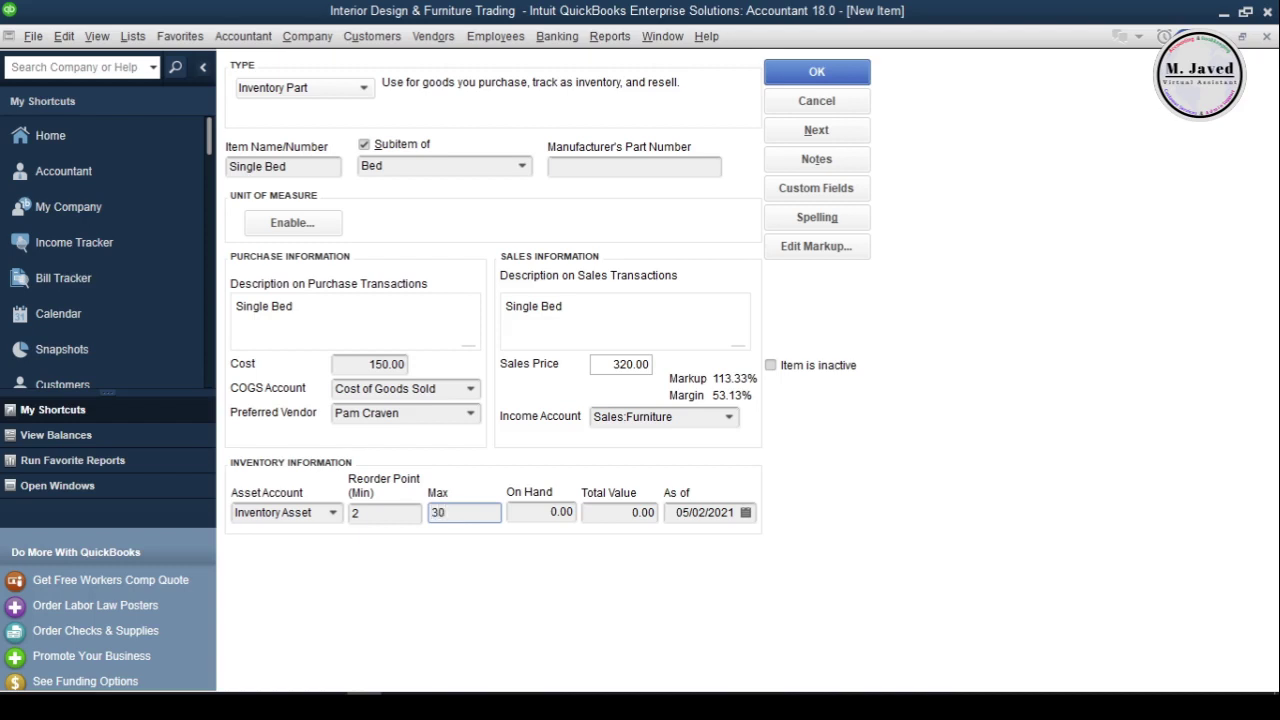
{"action": "left_click", "coordinate": [531, 516]}
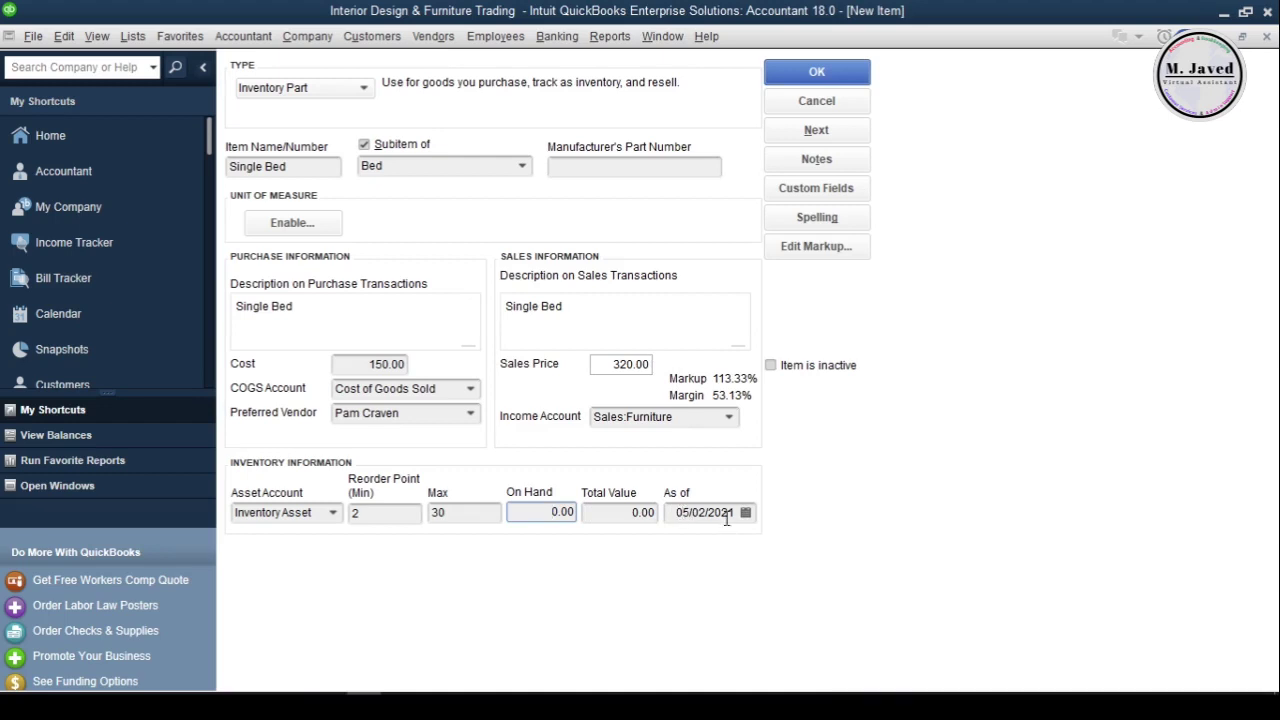
Step: Set Single Bed's inventory as-of date to 01/15/2017 and save the item
{"action": "left_click", "coordinate": [686, 512]}
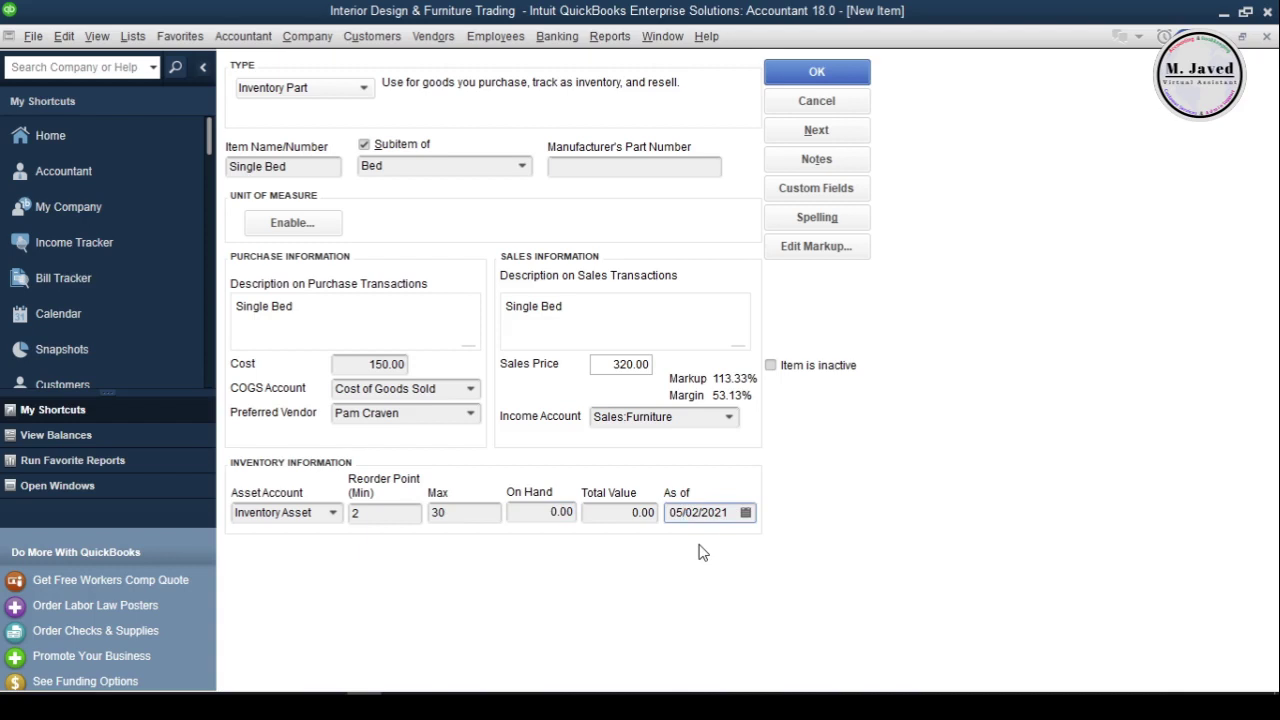
{"action": "type", "text": "01/15"}
{"action": "key", "text": "shift+Home"}
{"action": "type", "text": "01/15/2017"}
{"action": "left_click", "coordinate": [614, 364]}
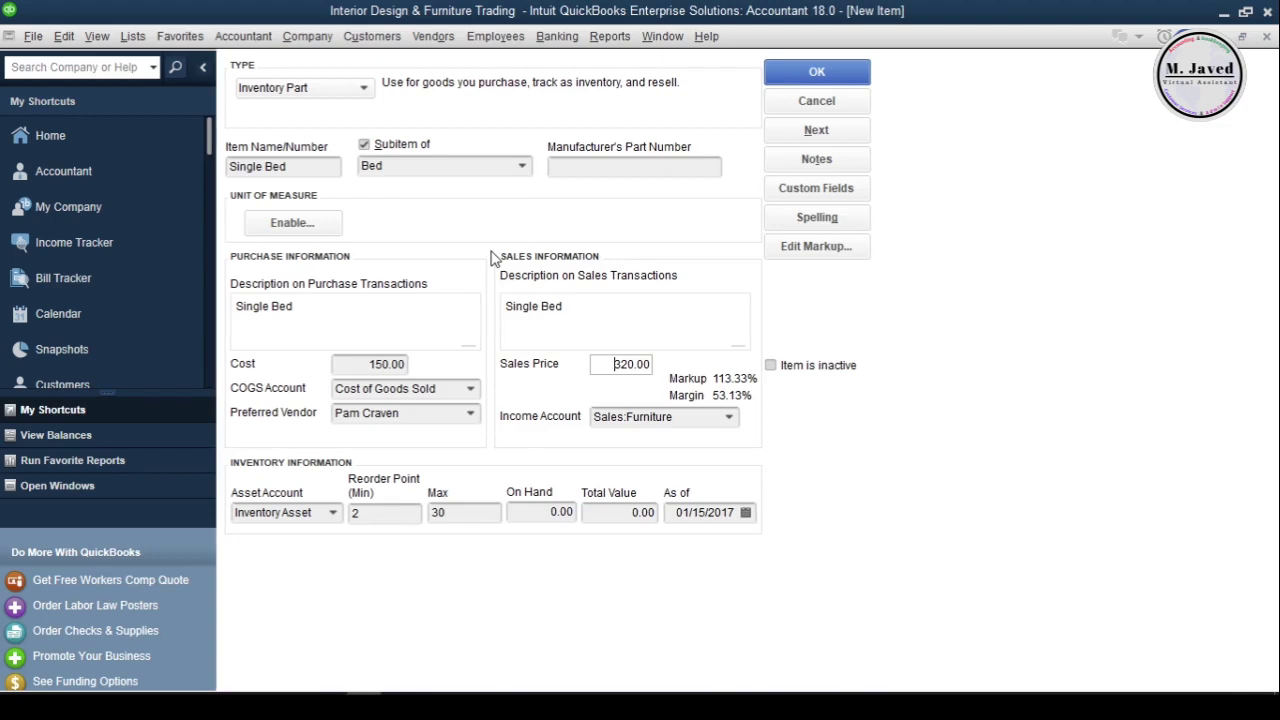
{"action": "left_click", "coordinate": [786, 76]}
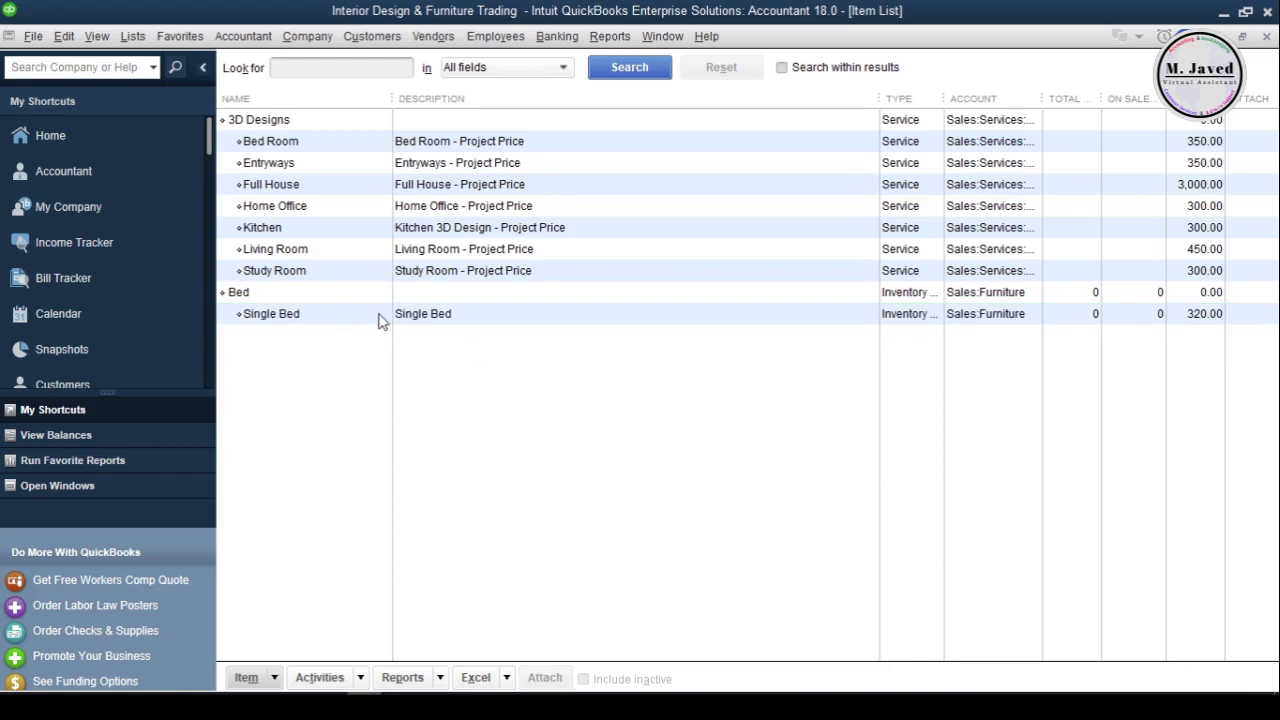
Step: Start a new Inventory Part item named Double Bed and make it a subitem of Bed
{"action": "left_click", "coordinate": [246, 677]}
{"action": "left_click", "coordinate": [290, 364]}
{"action": "left_click", "coordinate": [363, 88]}
{"action": "left_click", "coordinate": [290, 114]}
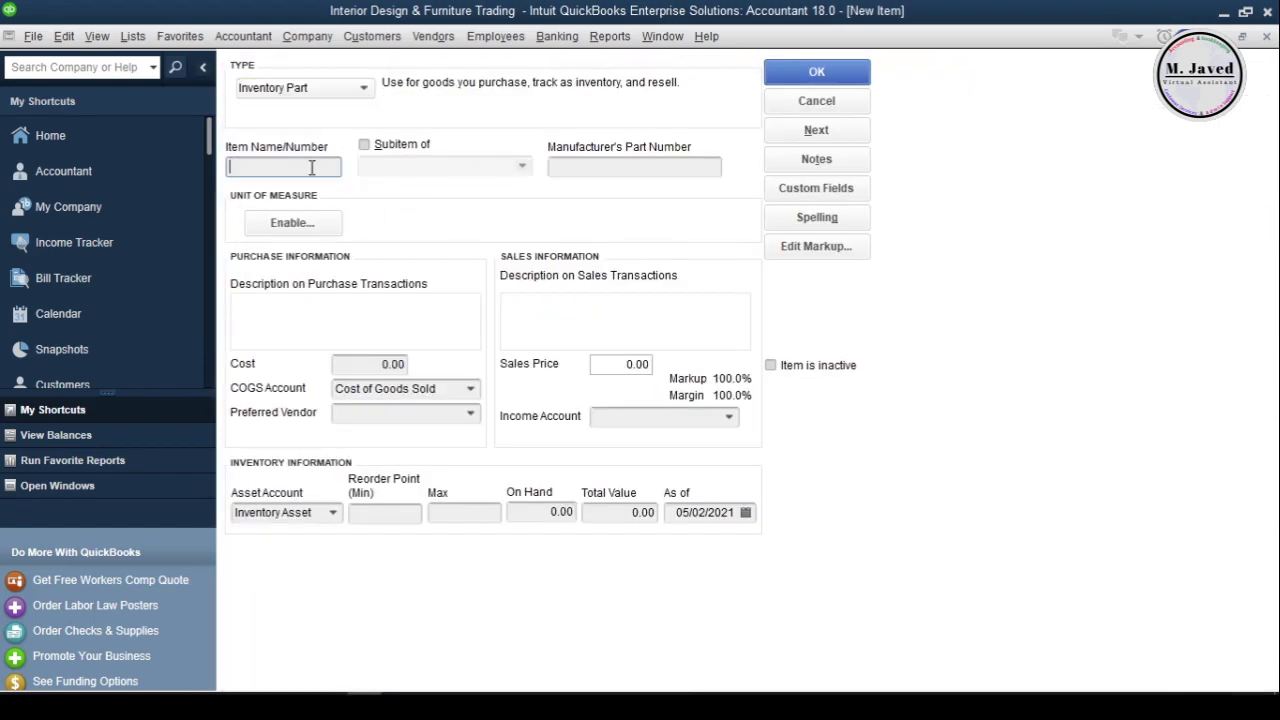
{"action": "left_click", "coordinate": [312, 168]}
{"action": "type", "text": "Double Bed"}
{"action": "left_click", "coordinate": [364, 145]}
{"action": "left_click", "coordinate": [397, 166]}
{"action": "left_click", "coordinate": [489, 215]}
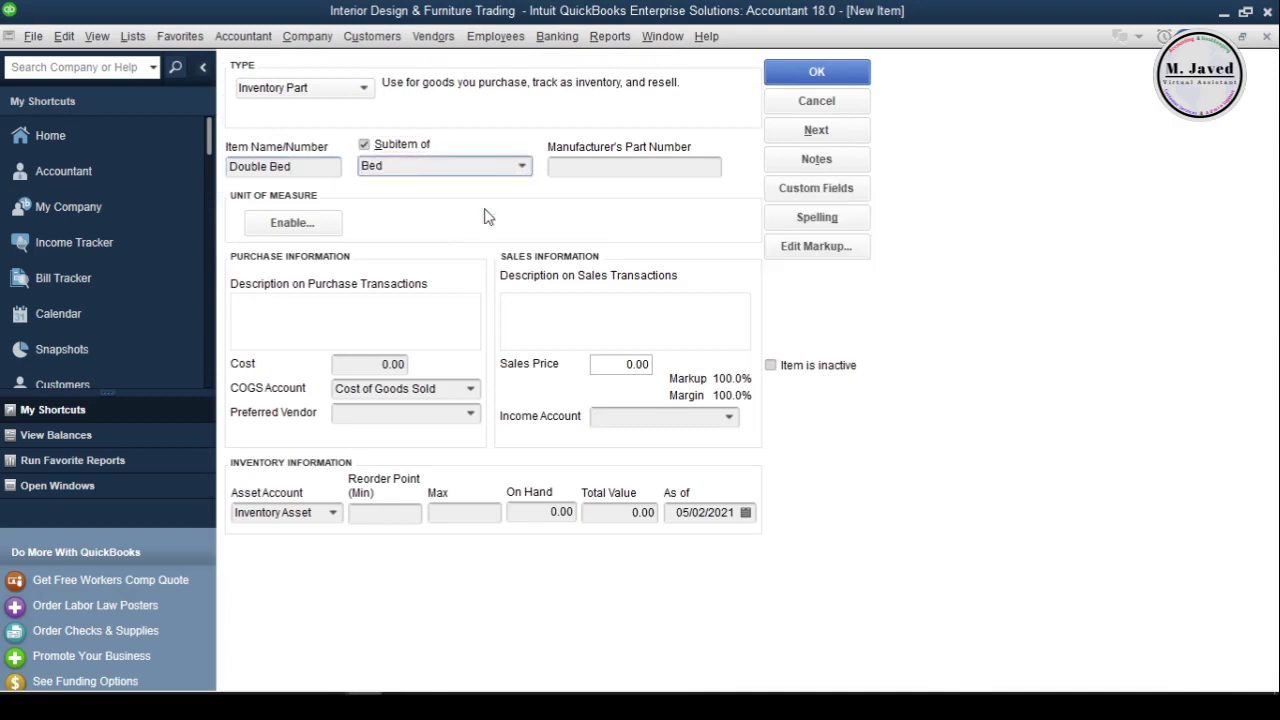
Step: Describe the item as Double Bed for purchases and sales, with a cost of 300 and a sales price of 650
{"action": "left_click", "coordinate": [400, 314]}
{"action": "type", "text": "Double Bed"}
{"action": "key", "text": "Tab"}
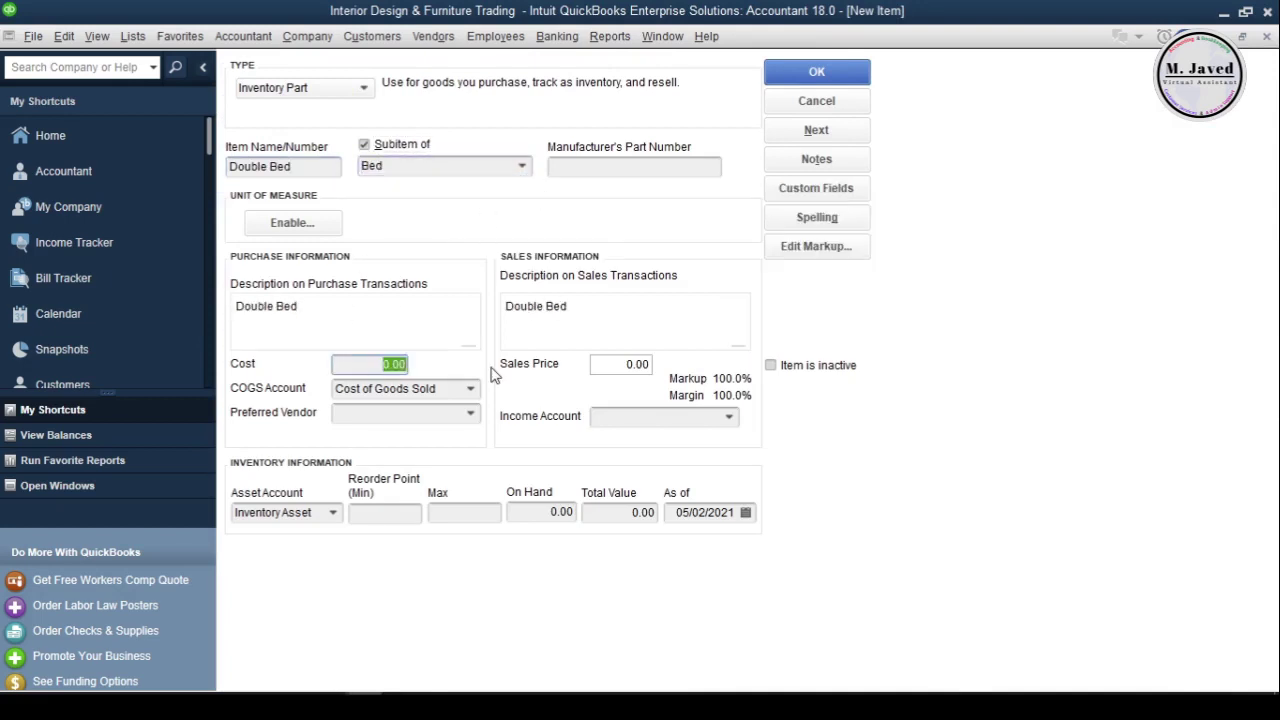
{"action": "type", "text": "300"}
{"action": "left_click", "coordinate": [595, 372]}
{"action": "type", "text": "650"}
Step: Assign Double Bed the same preferred vendor as Single Bed and select Sales:Furniture as its income account
{"action": "left_click", "coordinate": [470, 413]}
{"action": "left_click", "coordinate": [455, 505]}
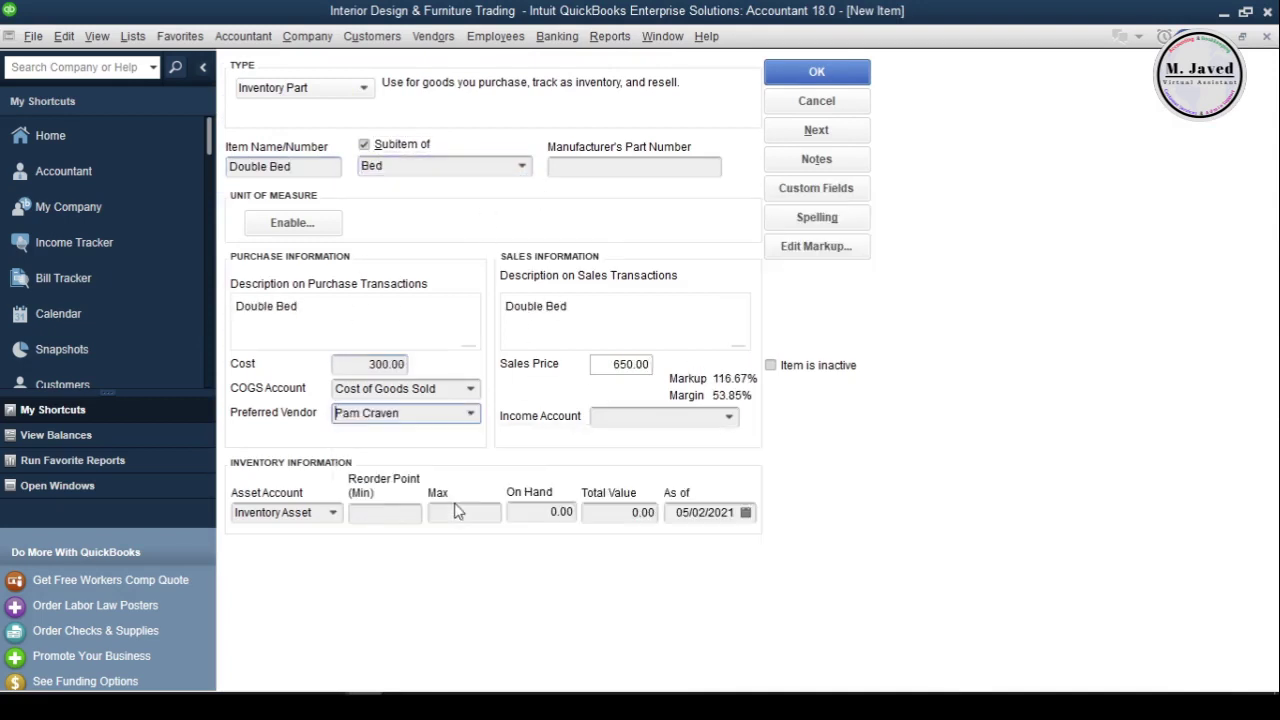
{"action": "left_click", "coordinate": [700, 418]}
{"action": "left_click", "coordinate": [710, 466]}
Step: Set Double Bed's minimum reorder point to 2 and its maximum to 30
{"action": "left_click", "coordinate": [412, 512]}
{"action": "type", "text": "2"}
{"action": "key", "text": "Tab"}
{"action": "type", "text": "30"}
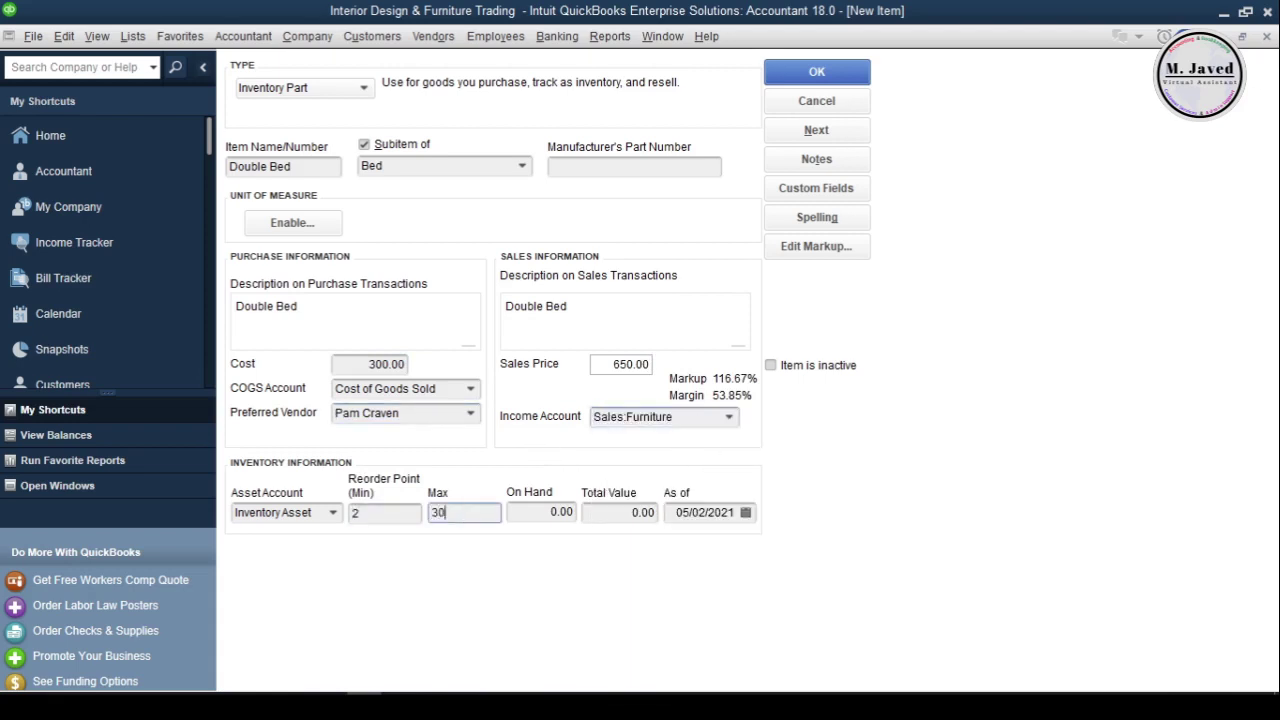
Step: Set Double Bed's inventory as-of date to 01/15/2017 and save the item
{"action": "key", "text": "Tab"}
{"action": "type", "text": "01/15/2021"}
{"action": "key", "text": "BackSpace"}
{"action": "key", "text": "BackSpace"}
{"action": "type", "text": "17"}
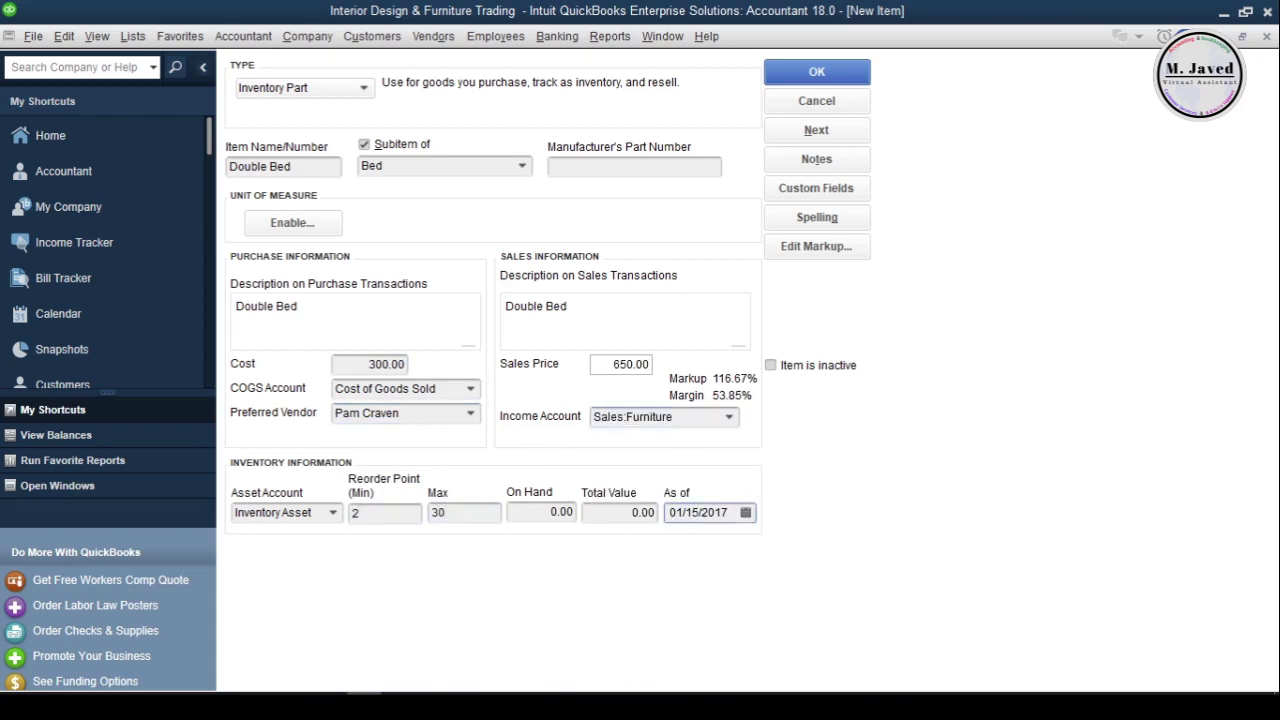
{"action": "key", "text": "Return"}
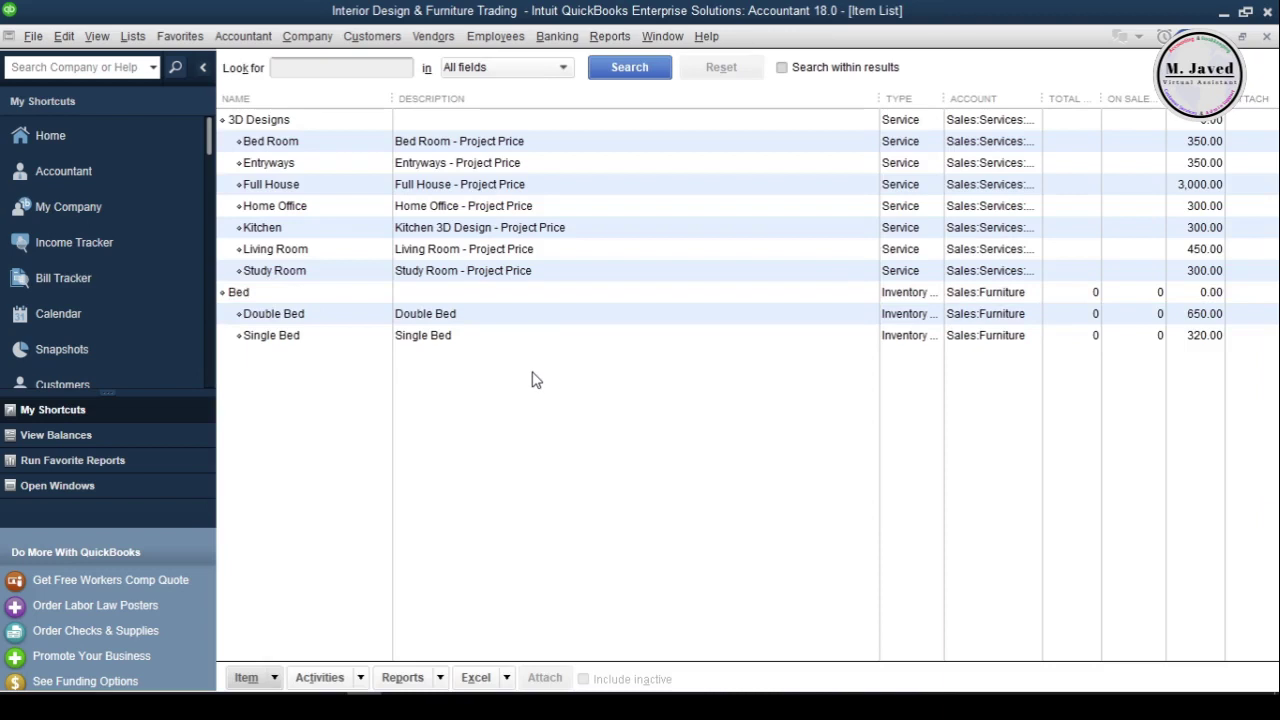
Step: Review the Bed, Double Bed and Single Bed entries in the Item List and close the list
{"action": "left_click", "coordinate": [533, 320]}
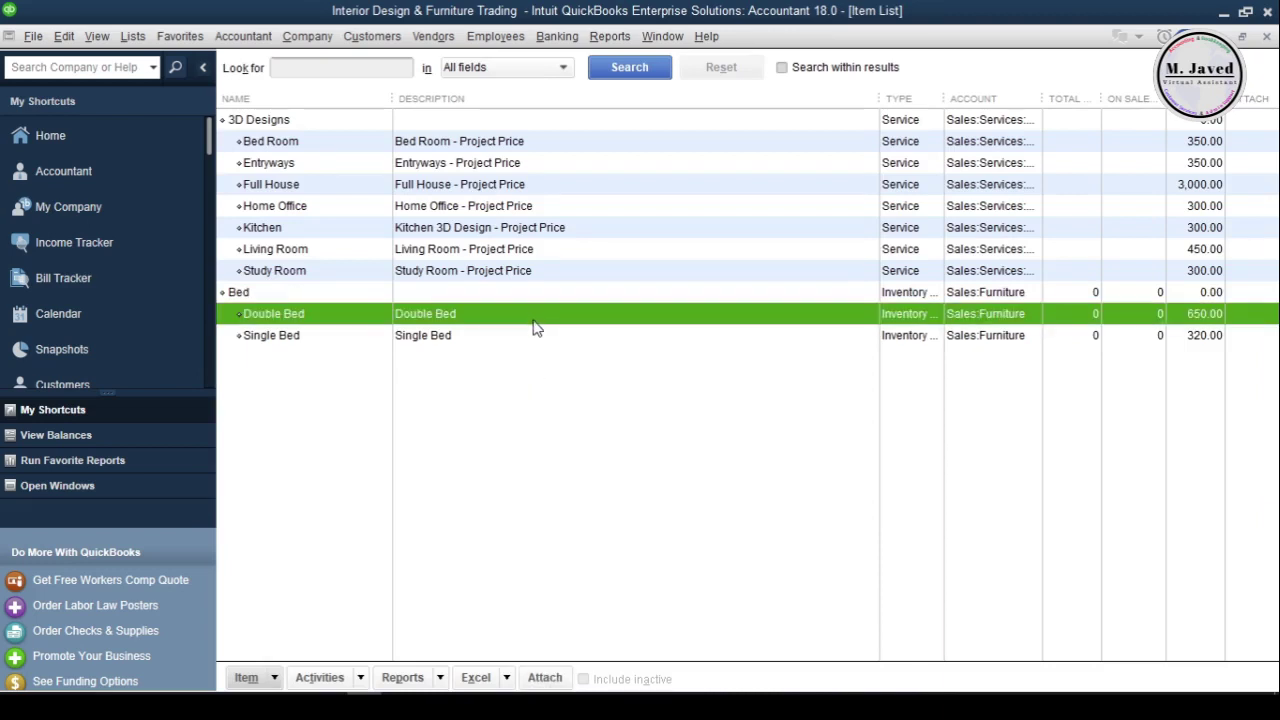
{"action": "left_click", "coordinate": [535, 335]}
{"action": "left_click", "coordinate": [537, 294]}
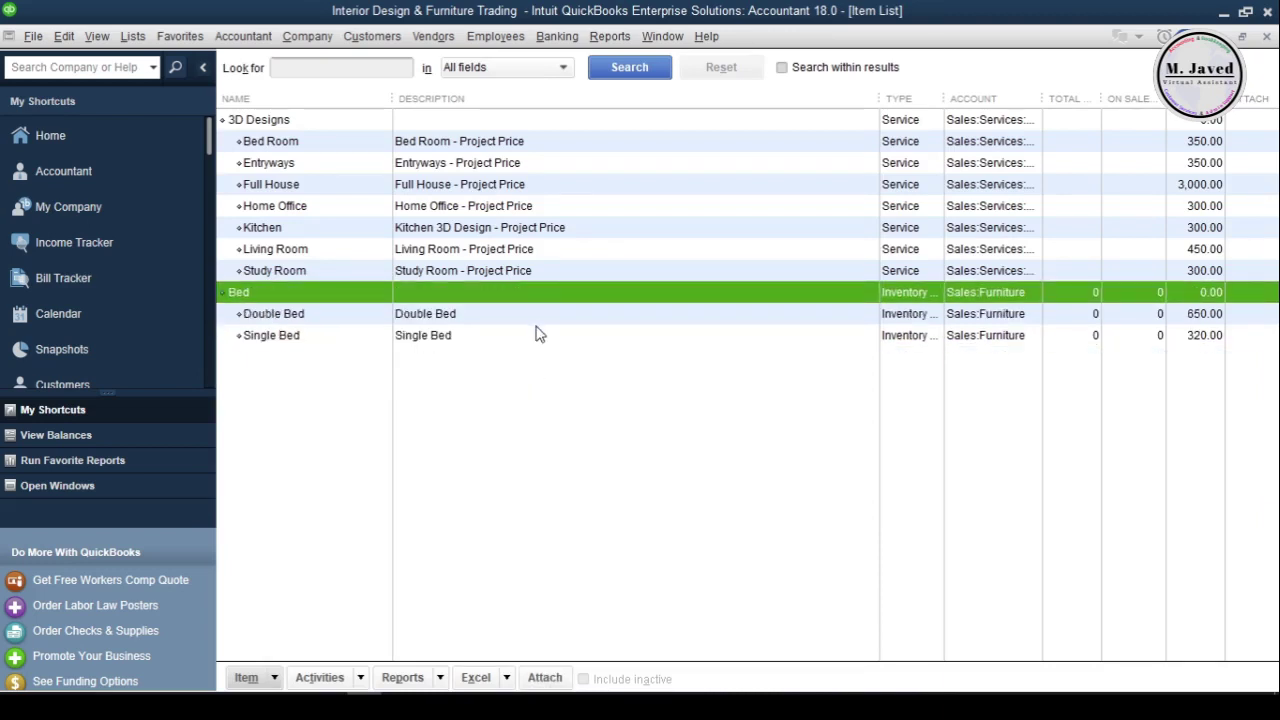
{"action": "left_click", "coordinate": [534, 335]}
{"action": "key", "text": "Escape"}
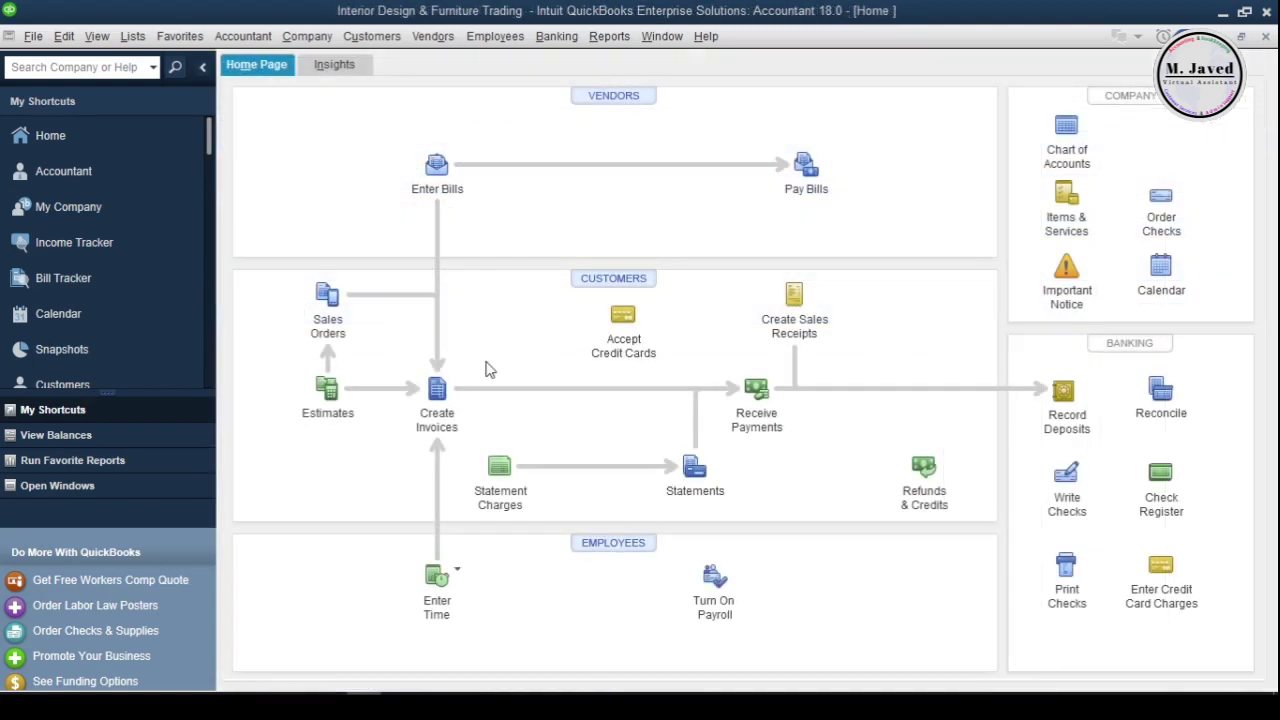